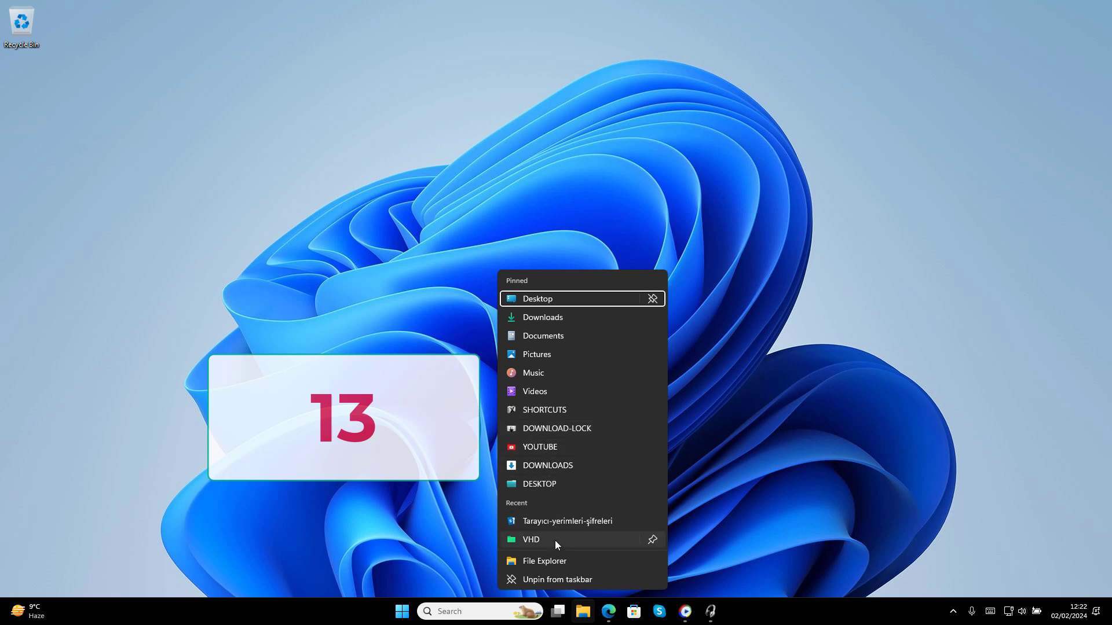
Close File Explorer's taskbar jump list after counting its 13 default items
click(784, 529)
Bring up the Ceofix jump list article in Edge and scroll down to the registry path
click(615, 609)
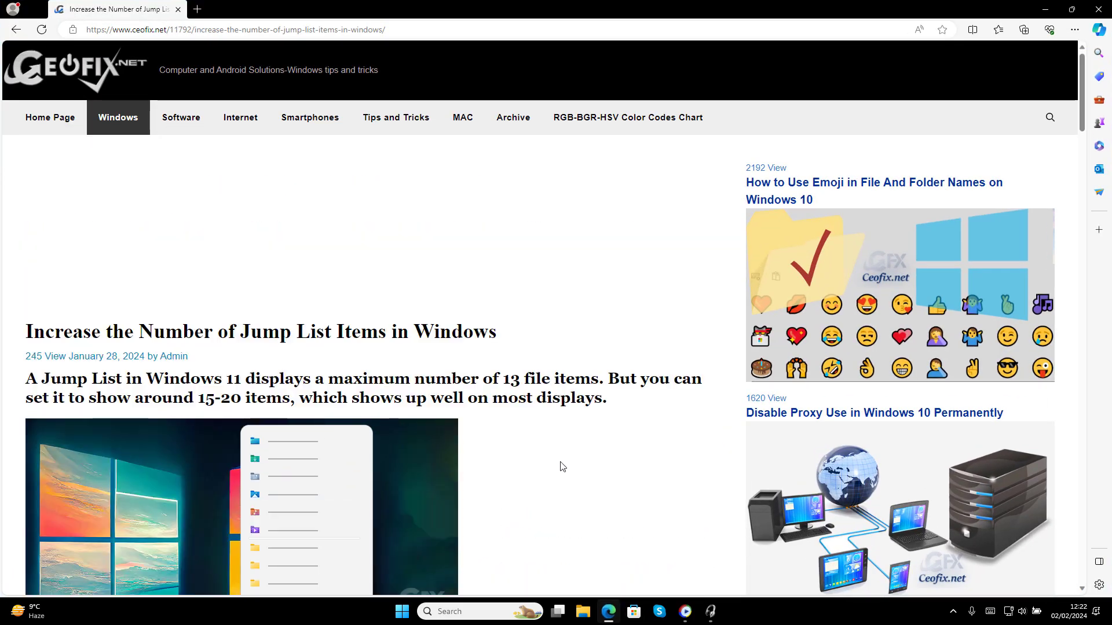
scroll(544, 377, down, 5)
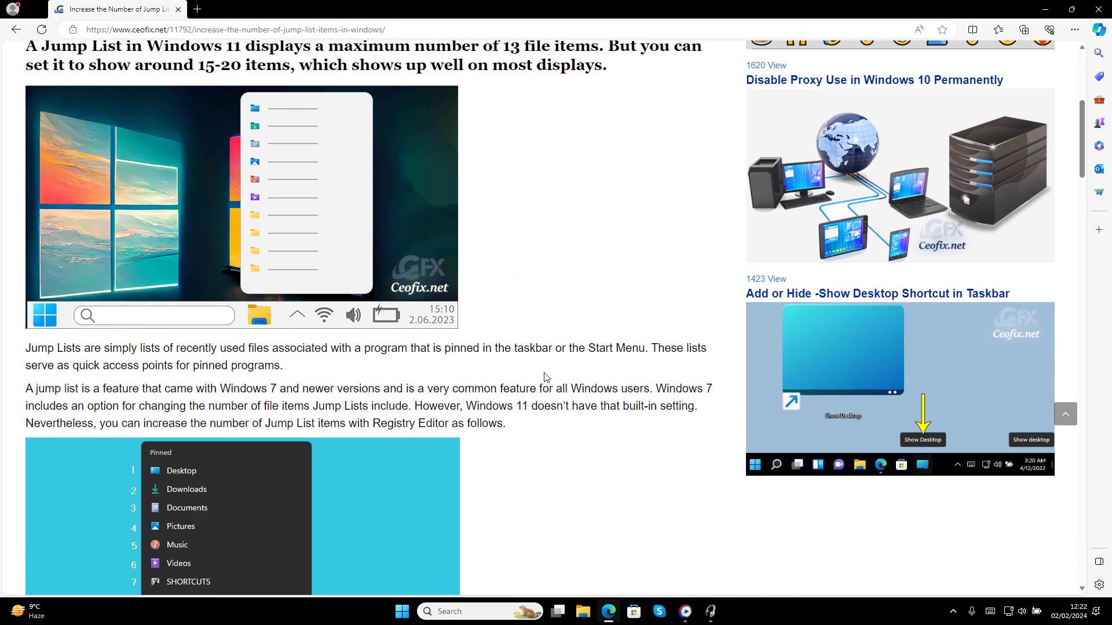
scroll(433, 341, down, 5)
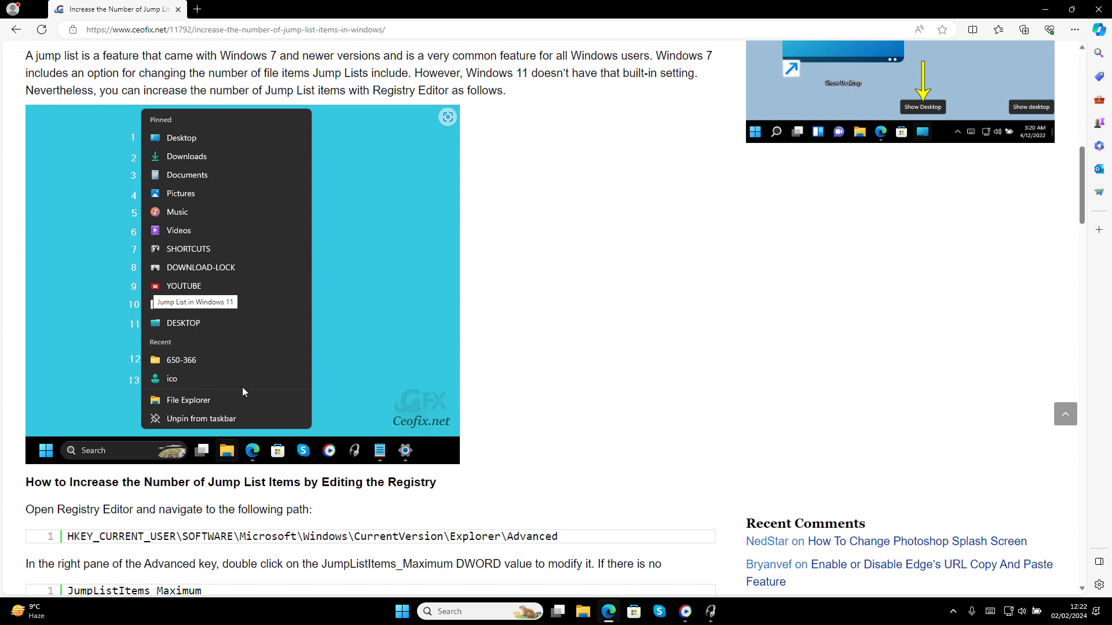
scroll(242, 387, down, 5)
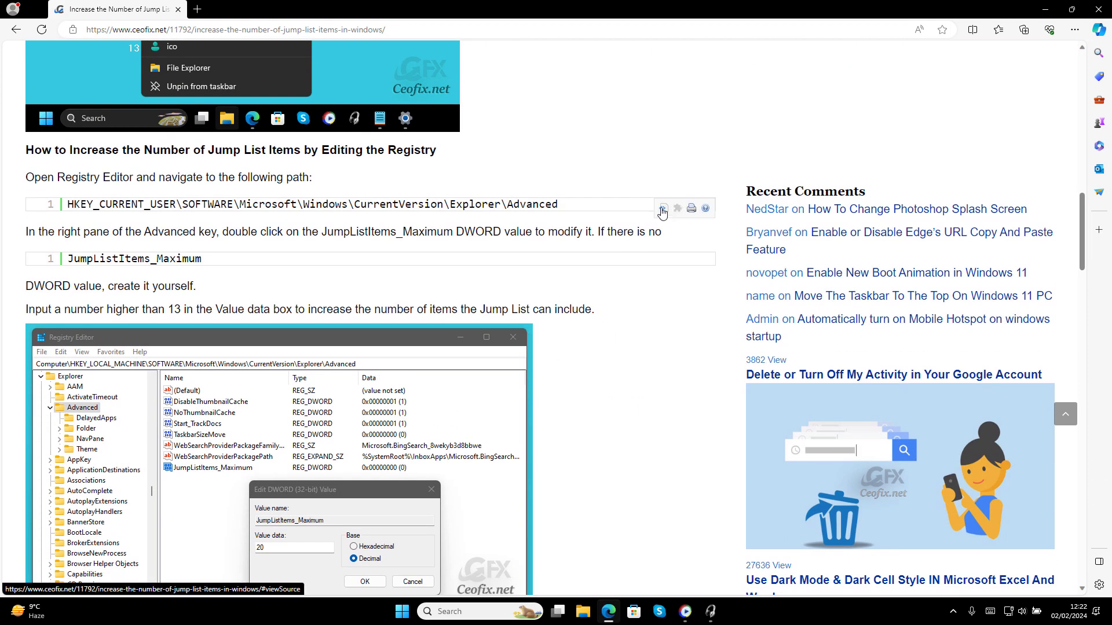
Copy the path HKEY_CURRENT_USER\SOFTWARE\Microsoft\Windows\CurrentVersion\Explorer\Advanced and minimize Edge
click(663, 208)
drag(666, 242, 348, 243)
right_click(498, 243)
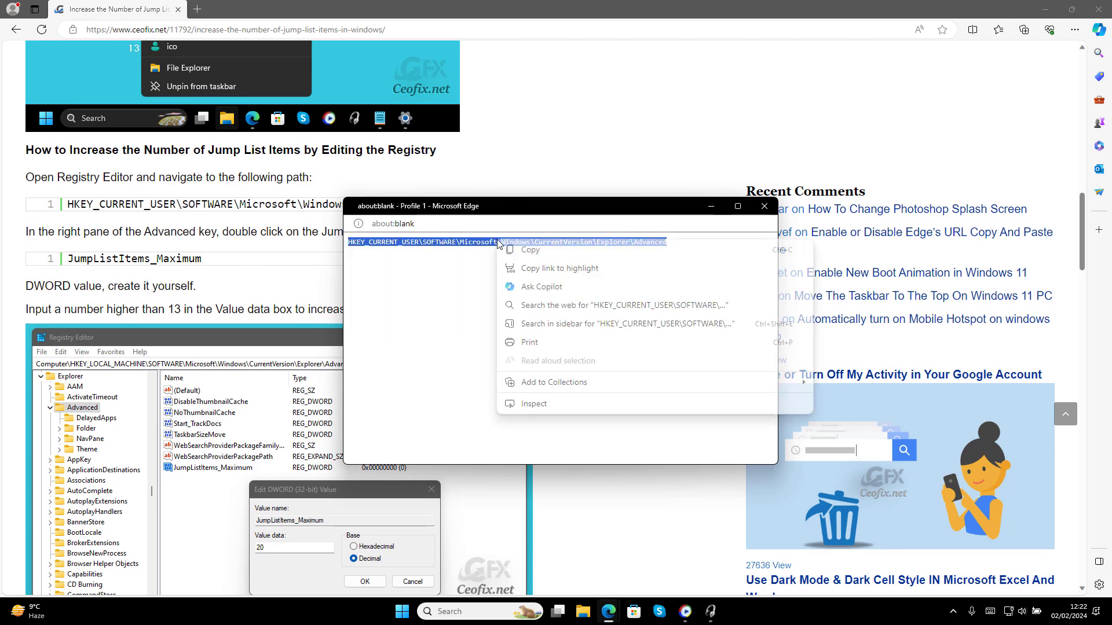
click(524, 250)
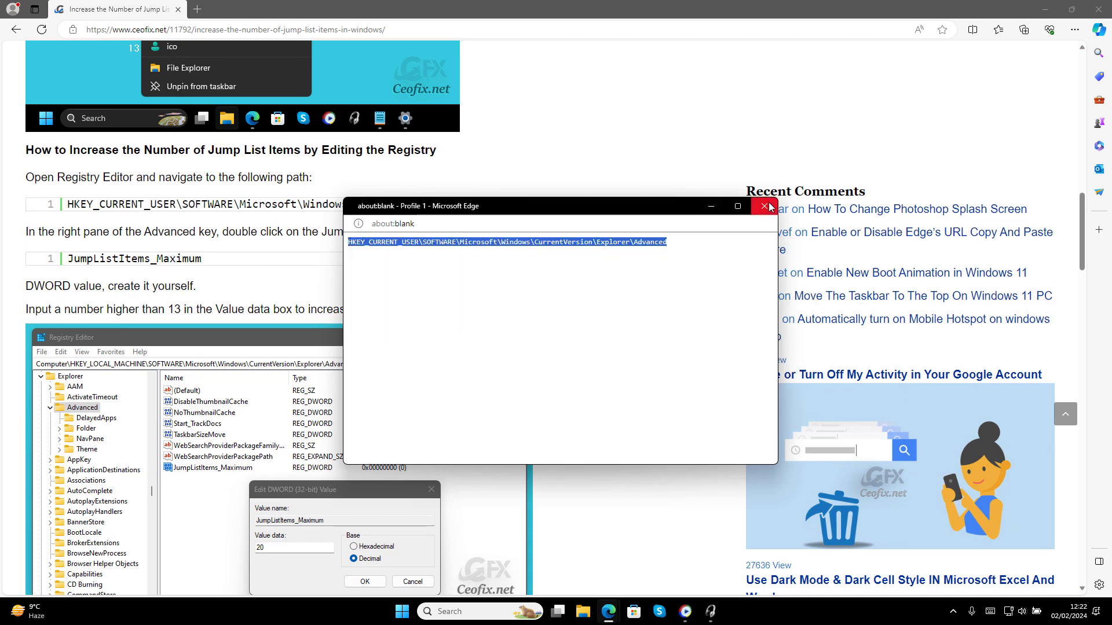
click(765, 206)
click(1045, 10)
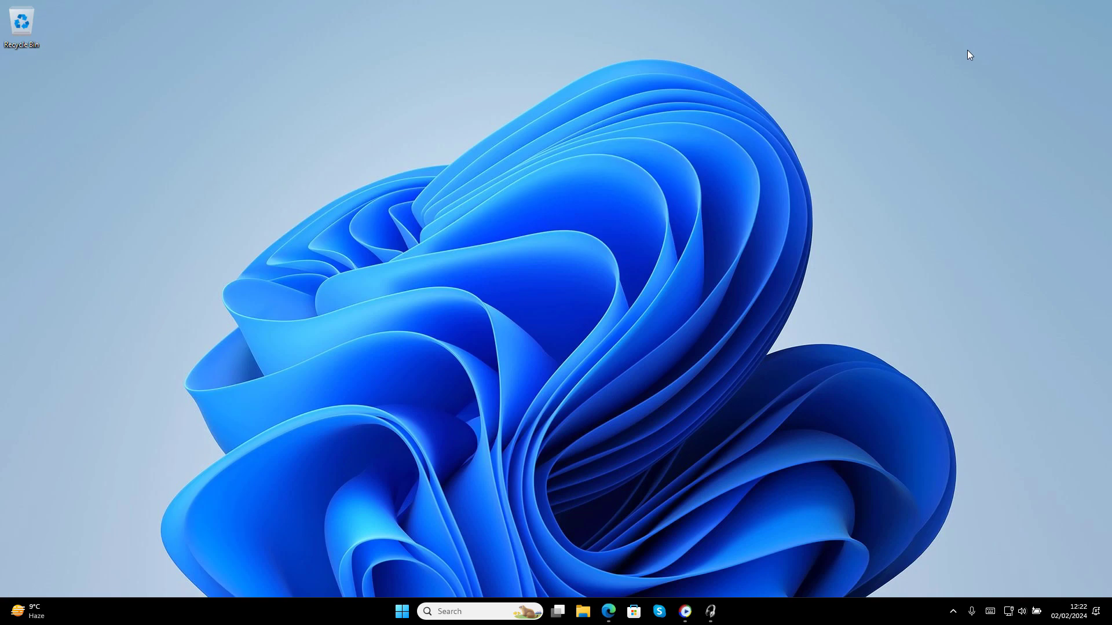
Launch regedit and paste the copied path to jump to the Explorer\Advanced key
key(super+r)
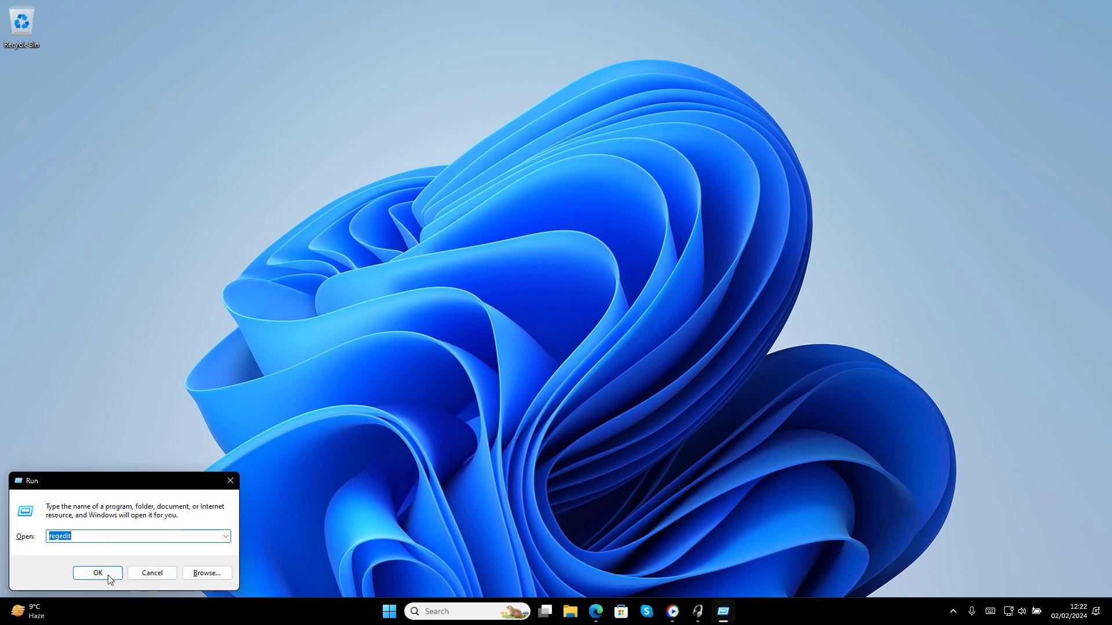
click(108, 575)
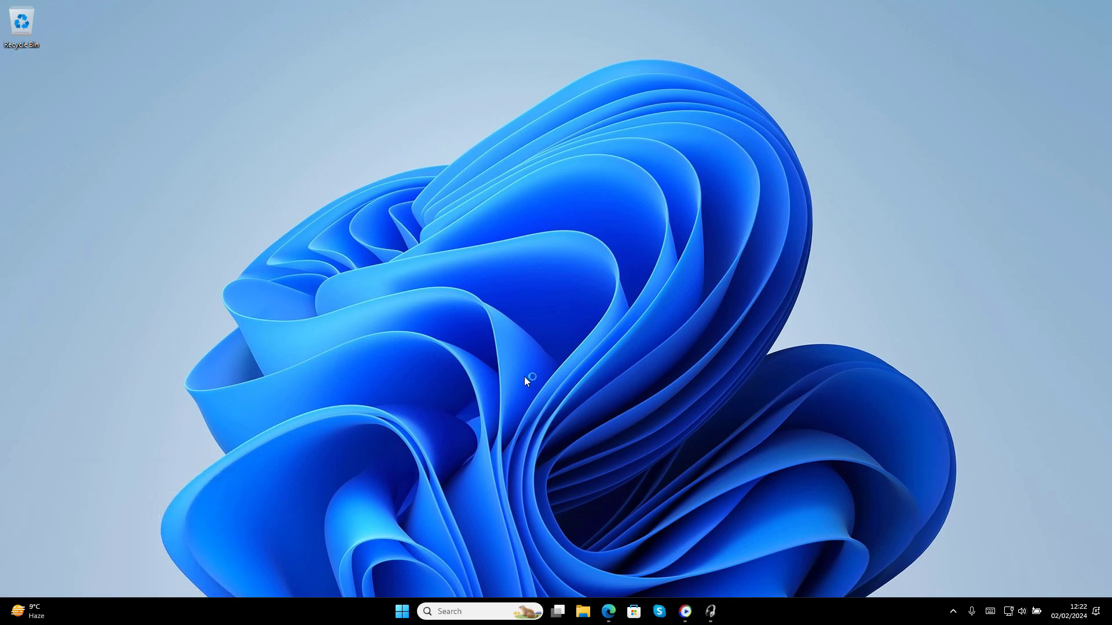
drag(865, 114, 520, 144)
key(ctrl+v)
key(Return)
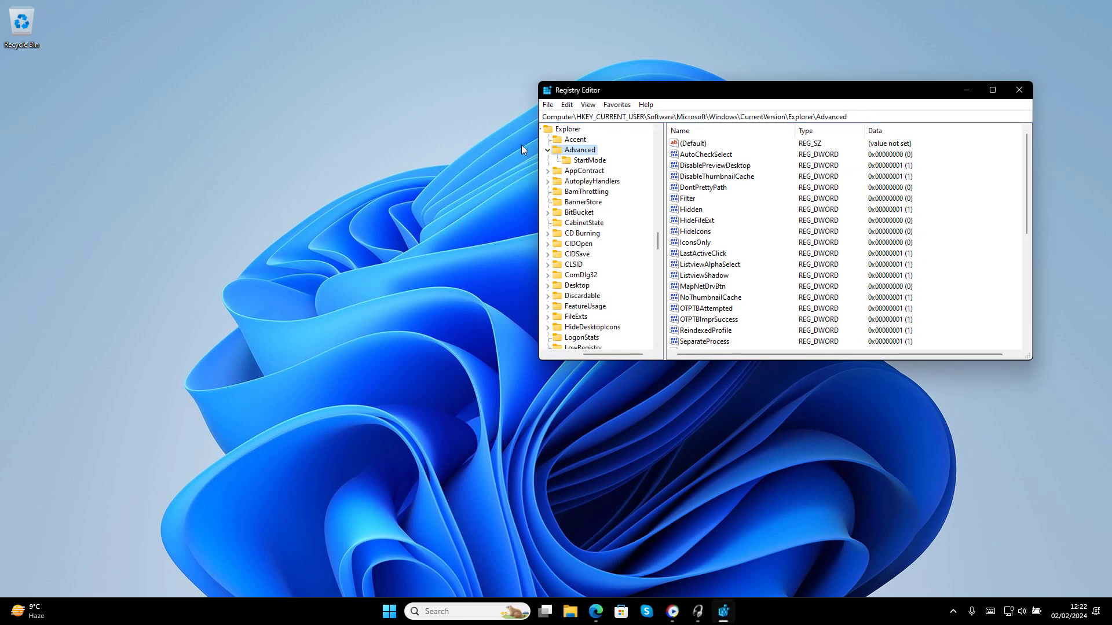
scroll(696, 227, down, 2)
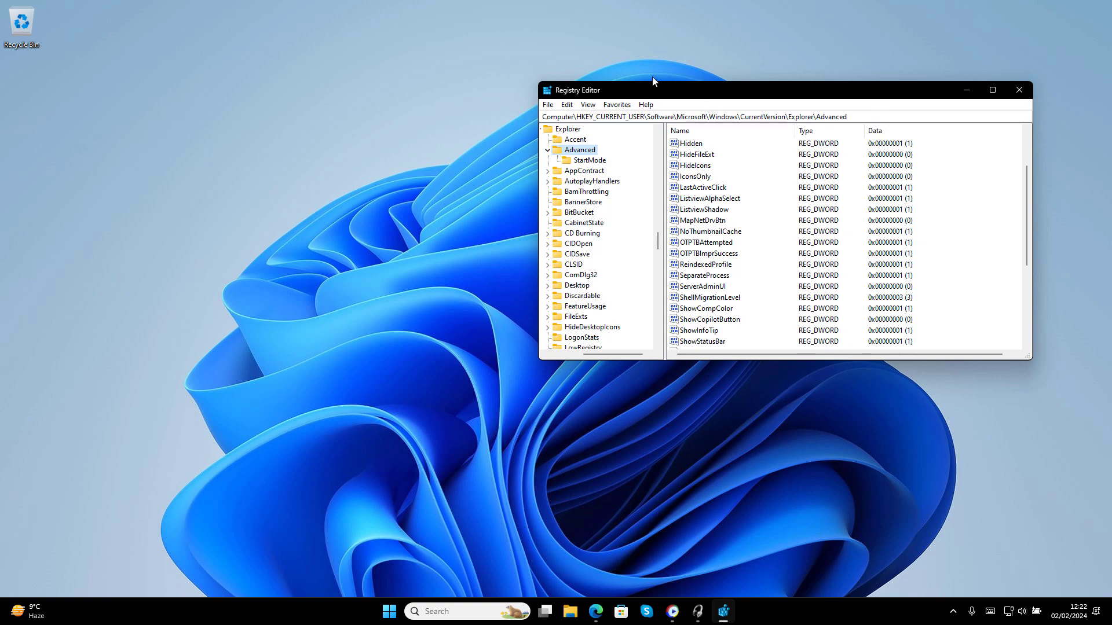
Copy the value name JumpListItems_Maximum from the article's code block, then minimize Edge
click(595, 611)
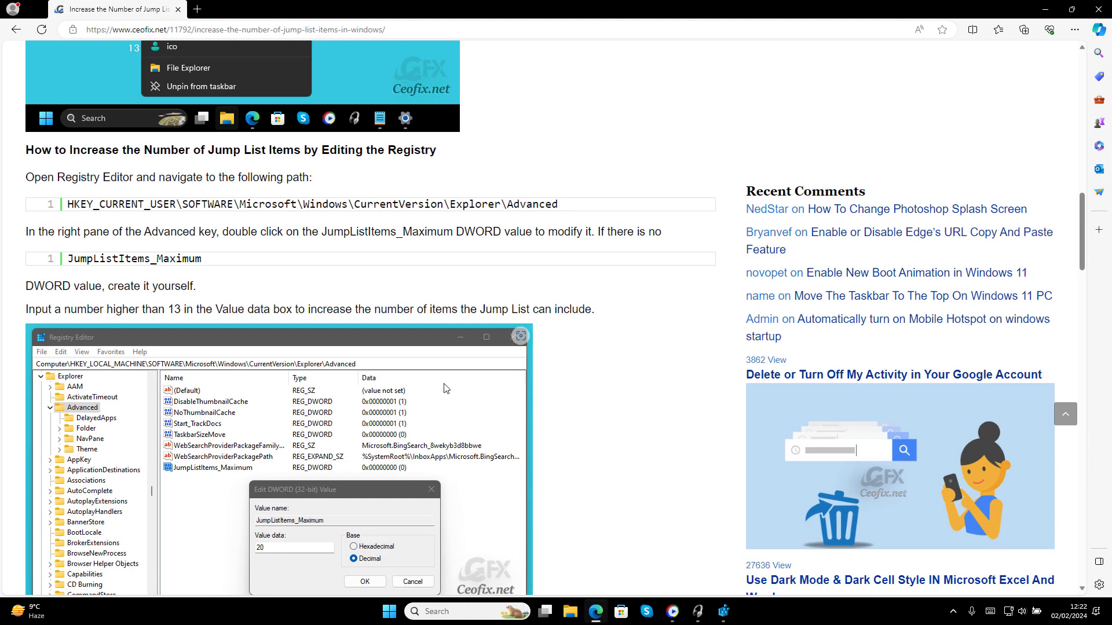
click(660, 261)
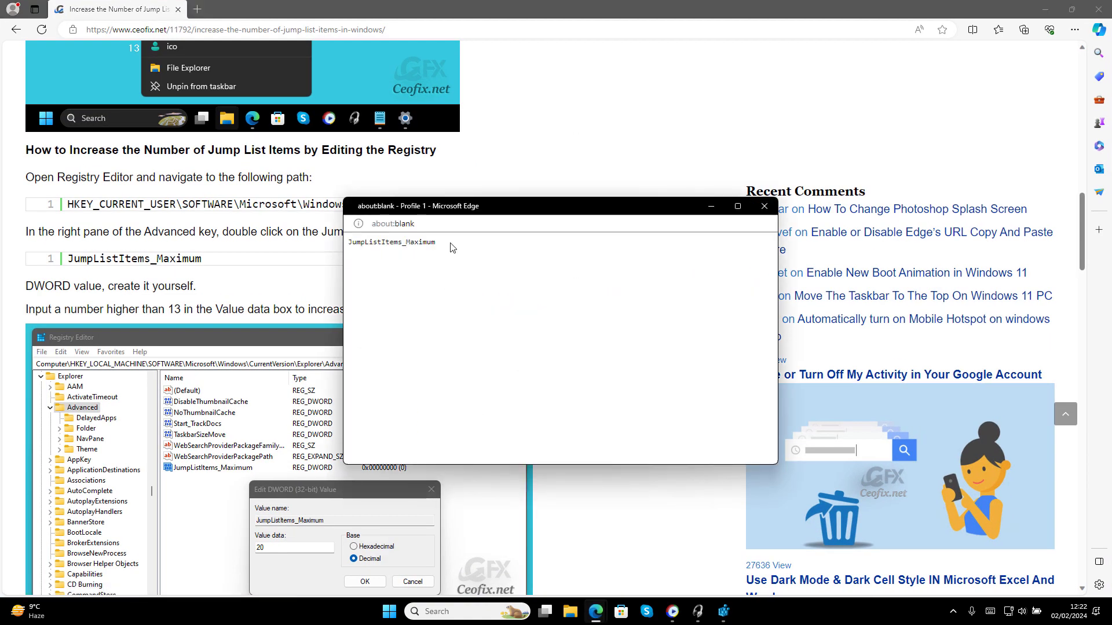
drag(436, 242, 348, 243)
right_click(350, 243)
click(375, 256)
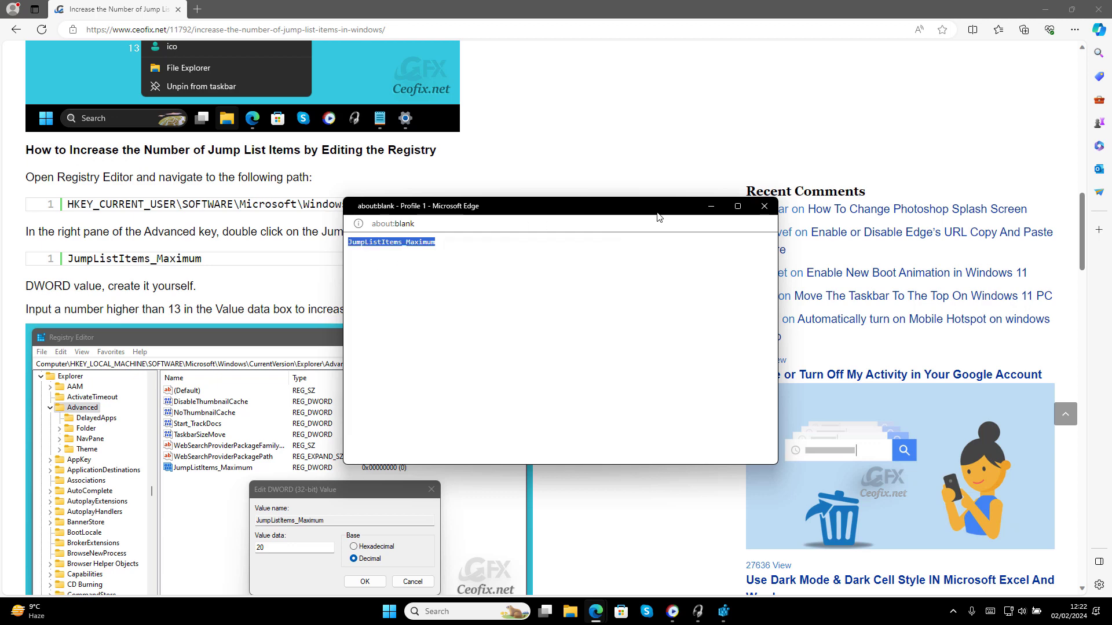
click(764, 207)
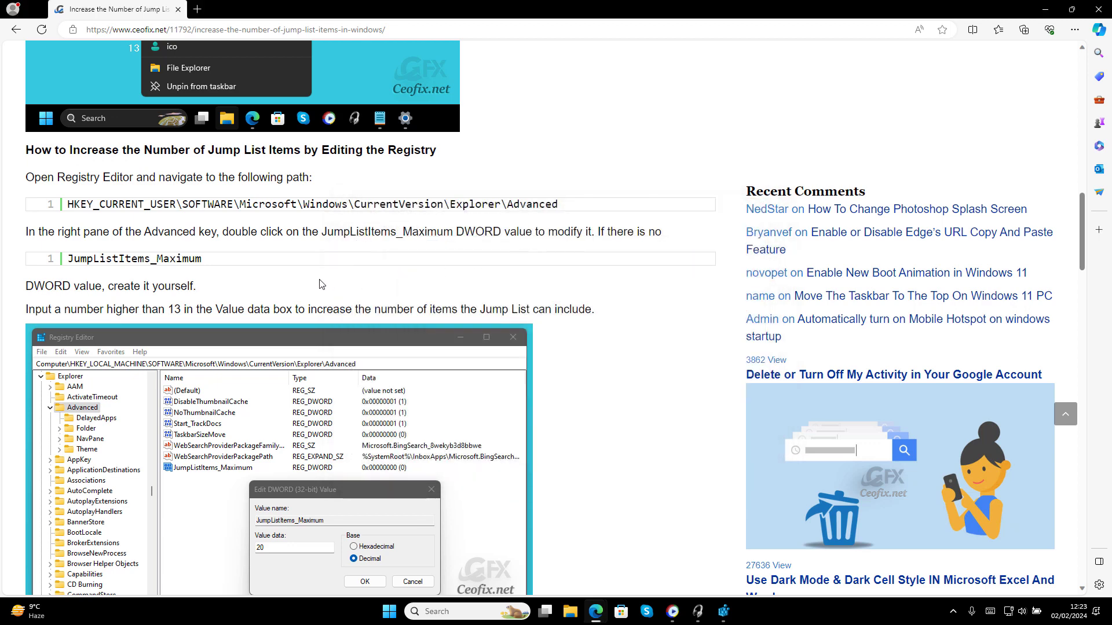
scroll(319, 284, down, 1)
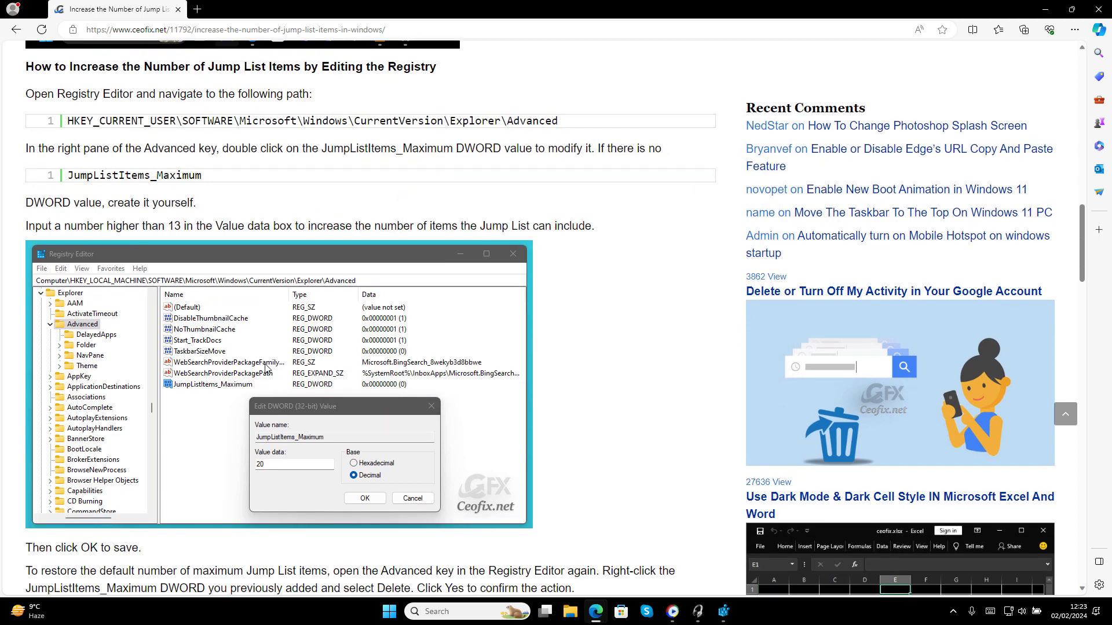
click(1045, 10)
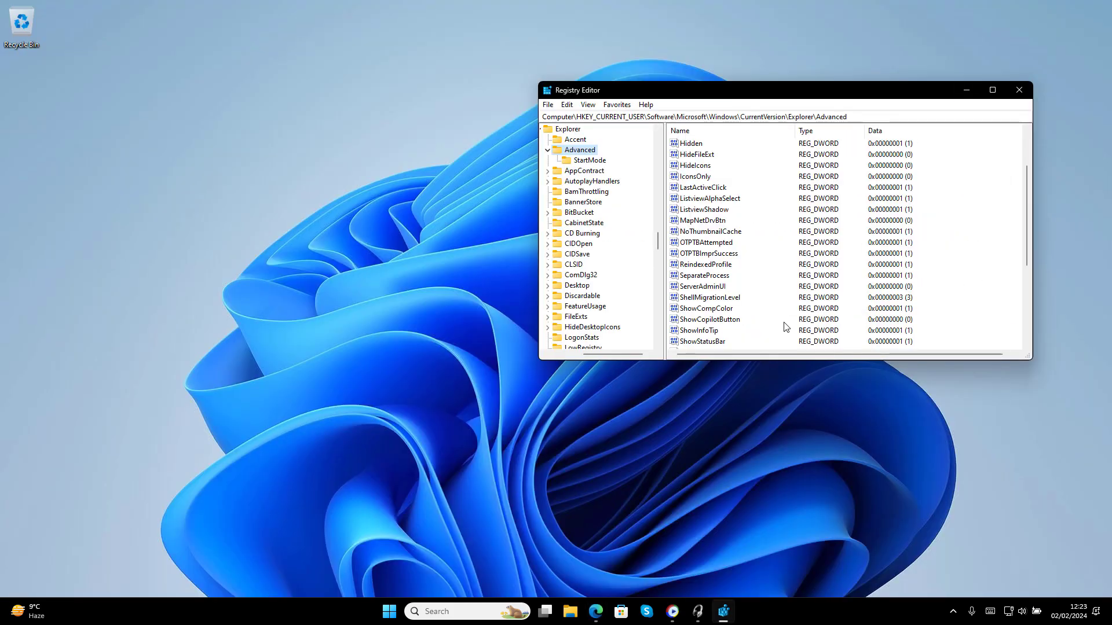
Create a new 32-bit DWORD value named JumpListItems_Maximum in the Advanced key
scroll(786, 327, down, 4)
drag(724, 360, 723, 461)
right_click(672, 430)
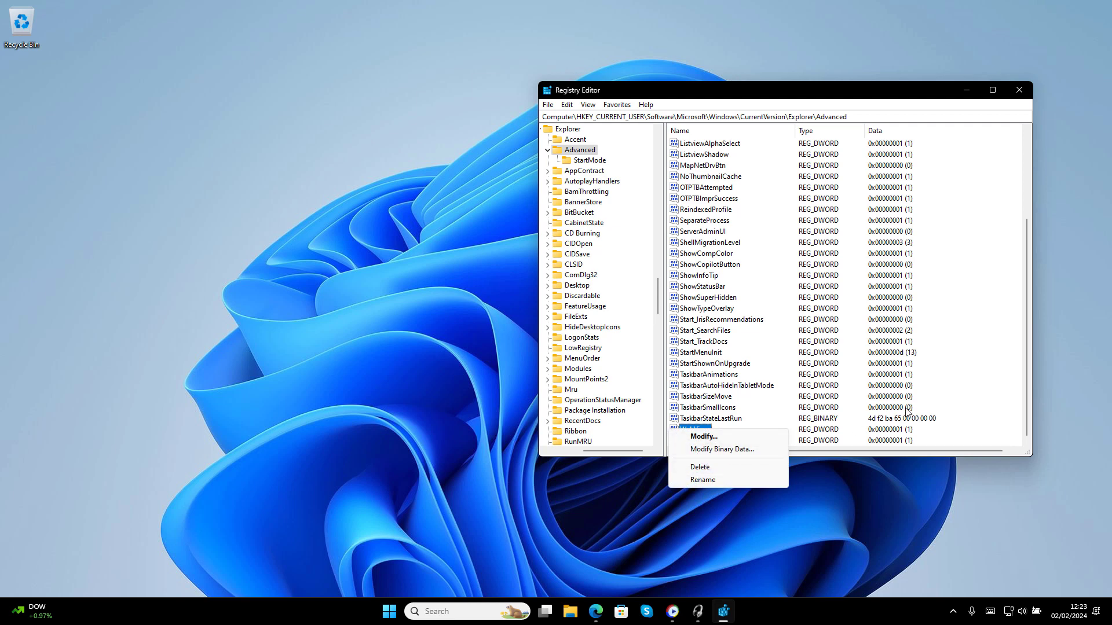
right_click(983, 396)
mouse_move(1005, 400)
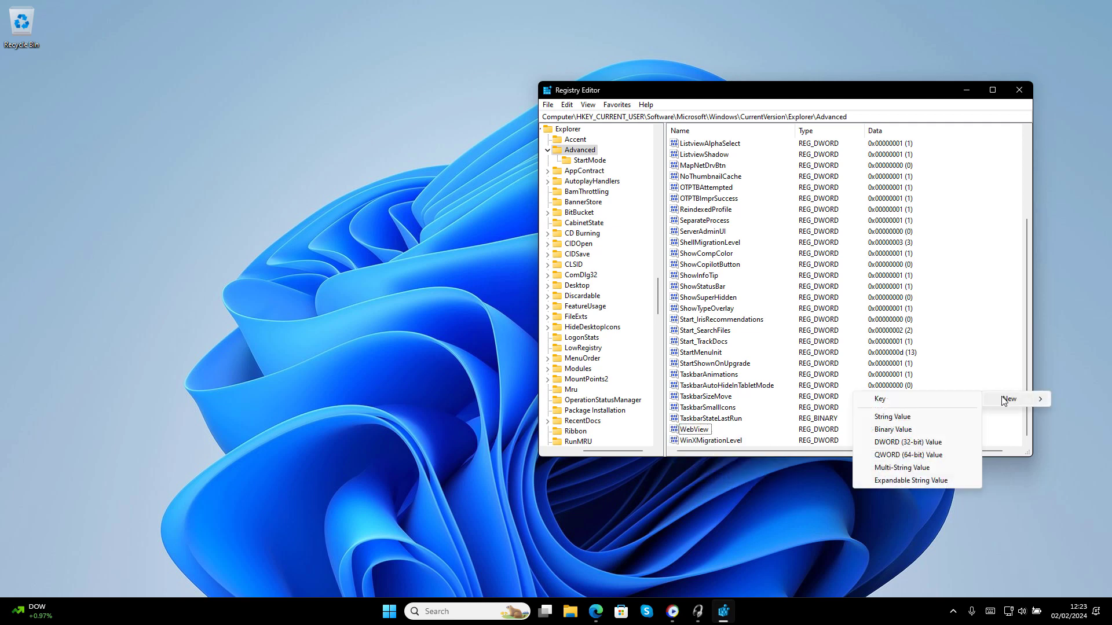
click(937, 443)
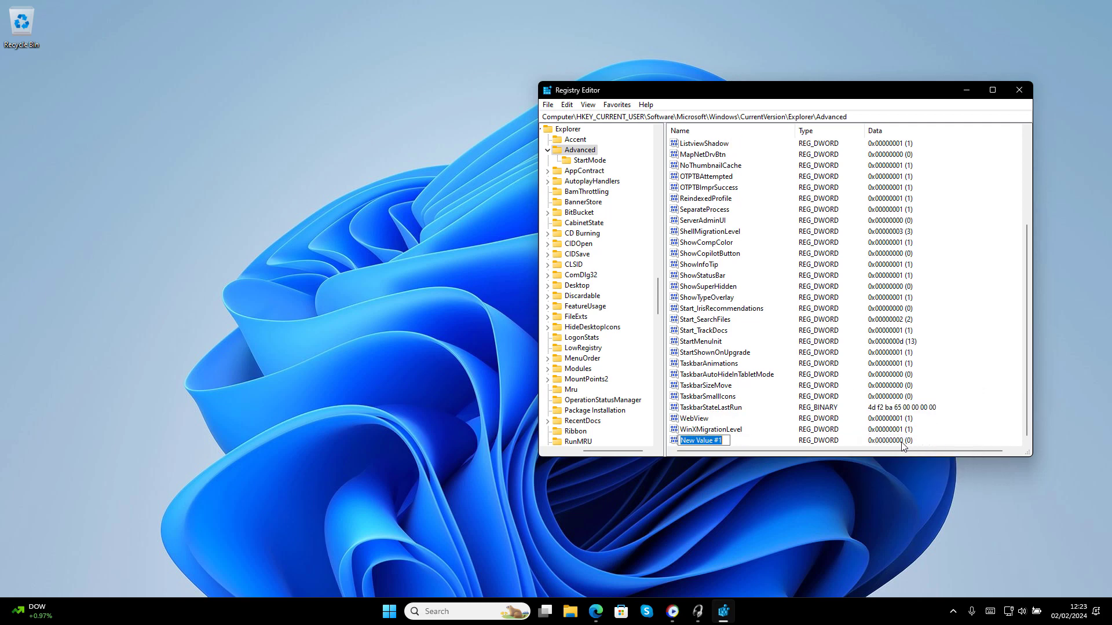
key(ctrl+v)
click(734, 490)
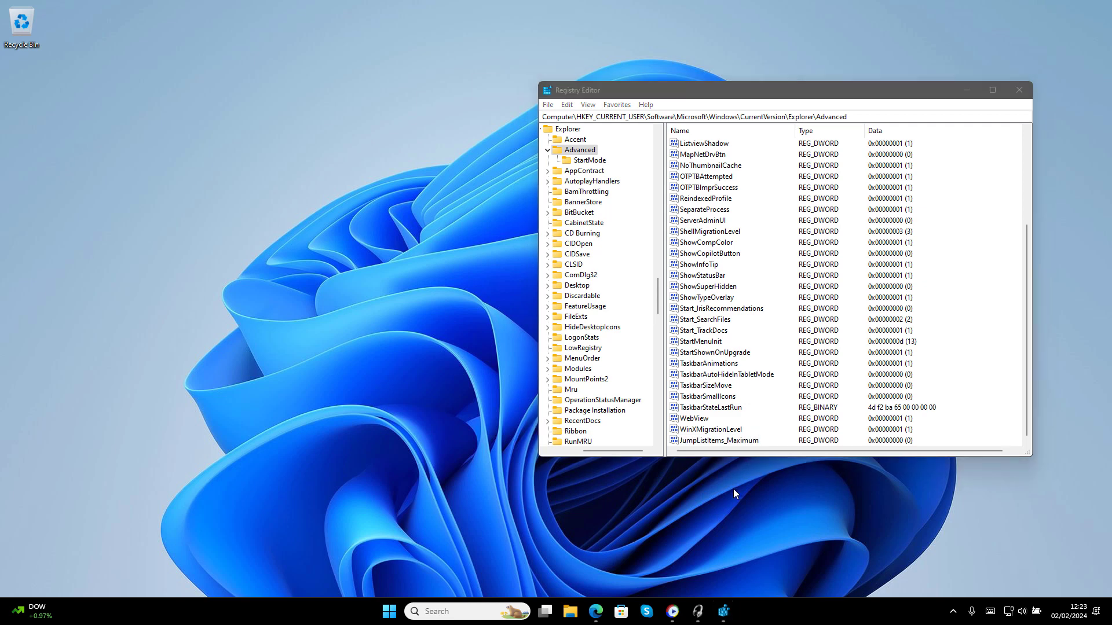
Set JumpListItems_Maximum to decimal 20
double_click(733, 441)
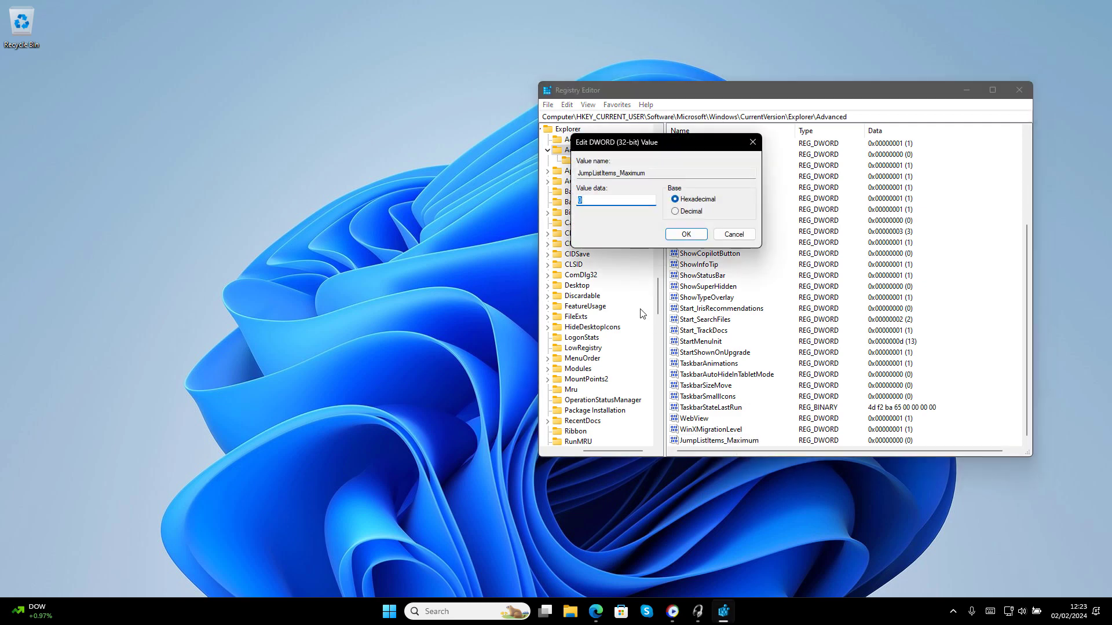
click(700, 212)
key(shift+Tab)
click(683, 234)
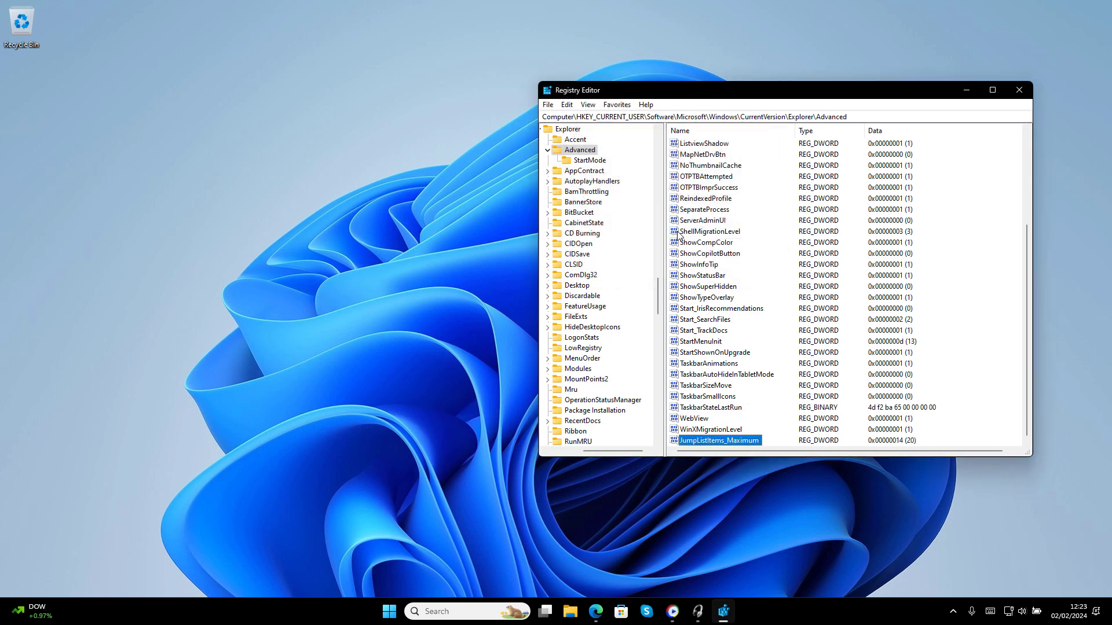
Minimize Registry Editor and confirm File Explorer's jump list now shows 20 items
click(966, 90)
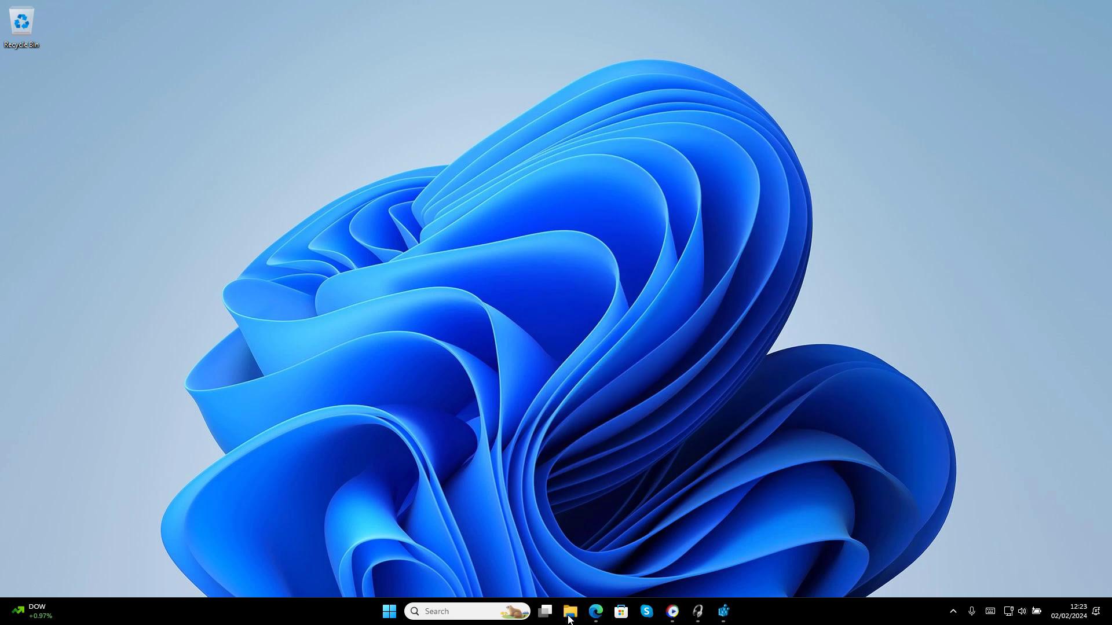
right_click(568, 617)
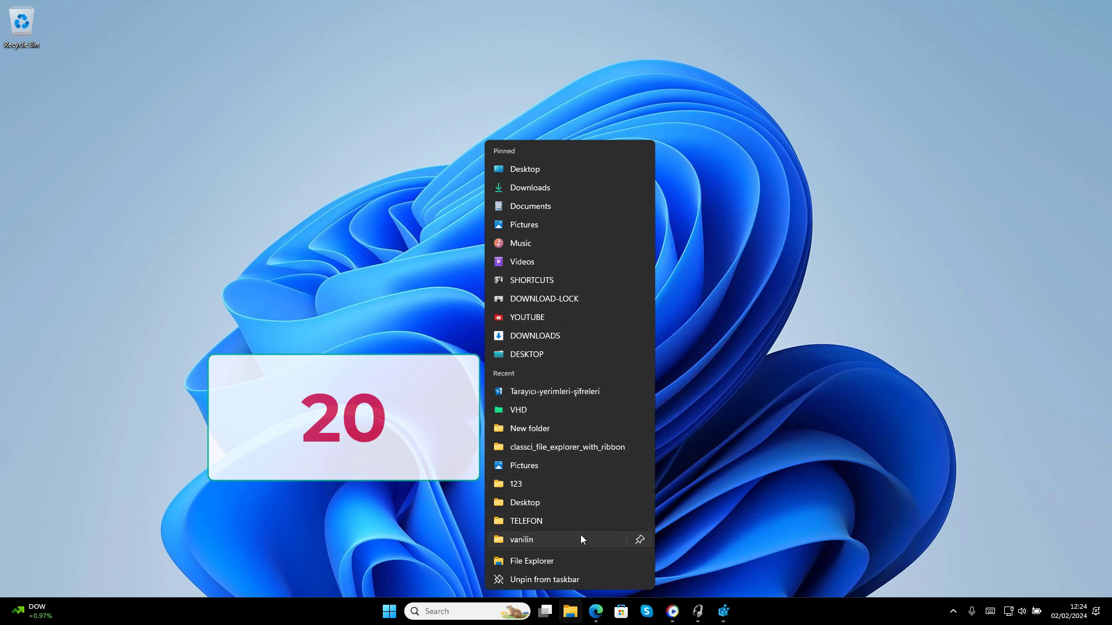
click(817, 513)
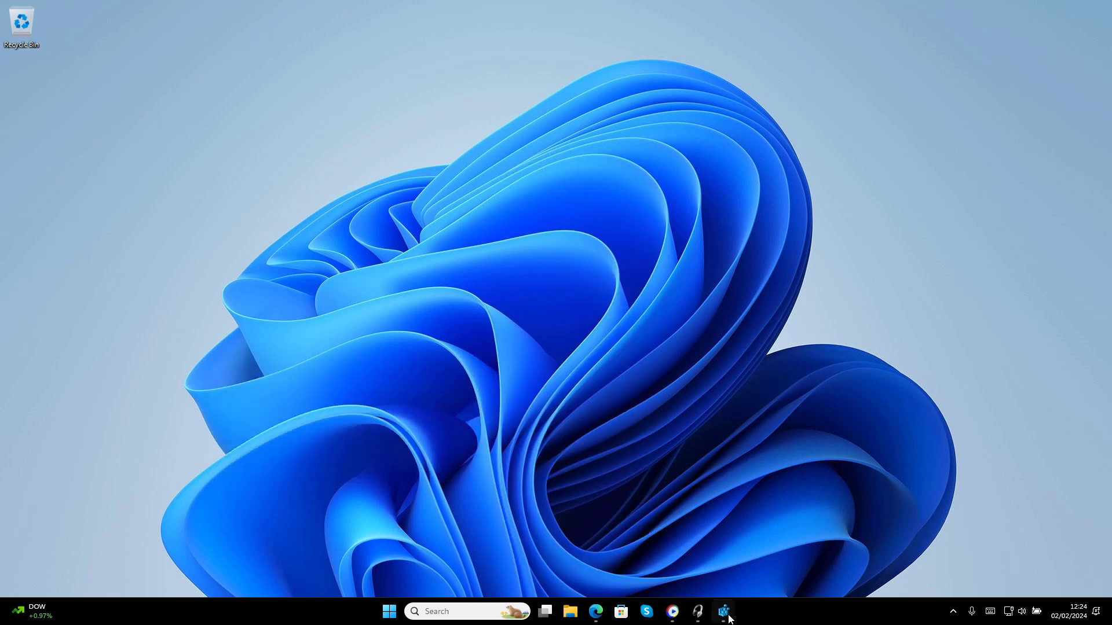
Delete the JumpListItems_Maximum value and close Registry Editor
click(724, 611)
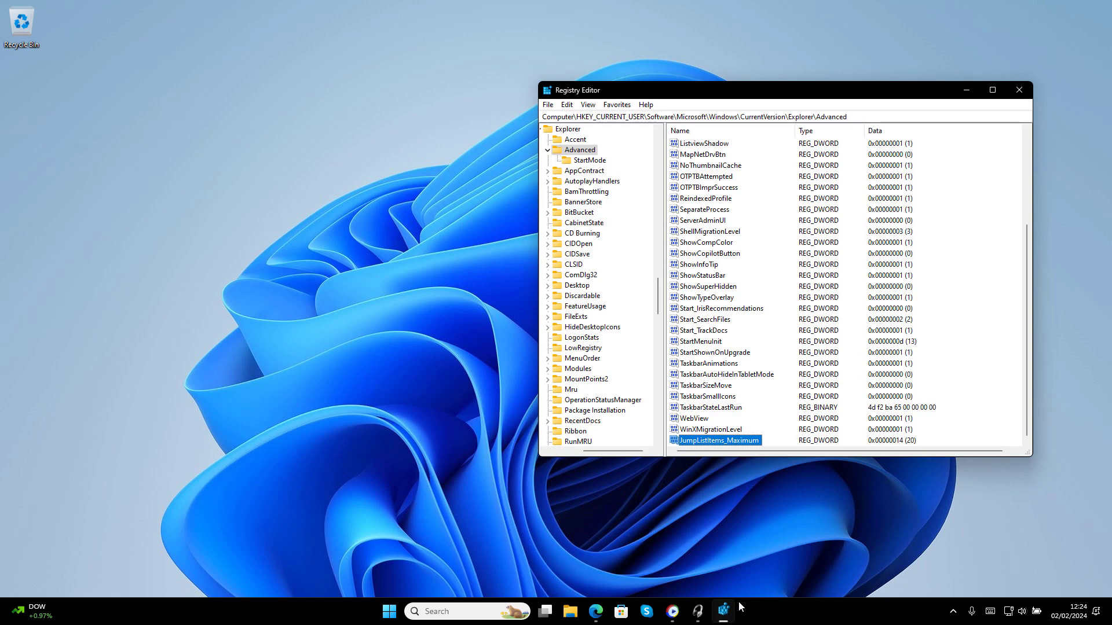
right_click(731, 440)
click(763, 477)
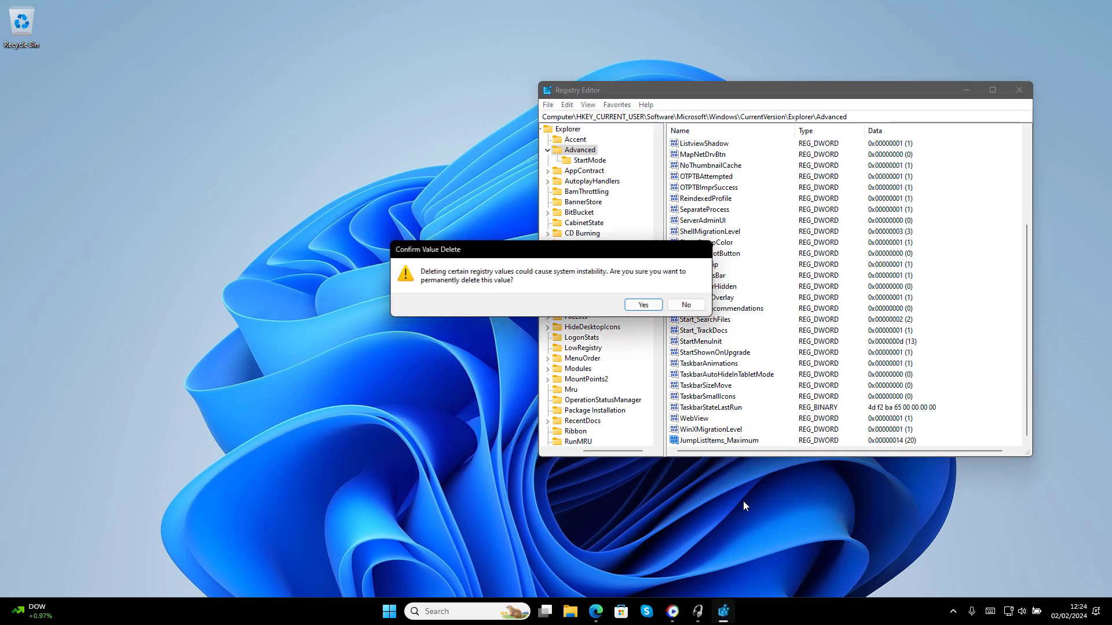
click(643, 305)
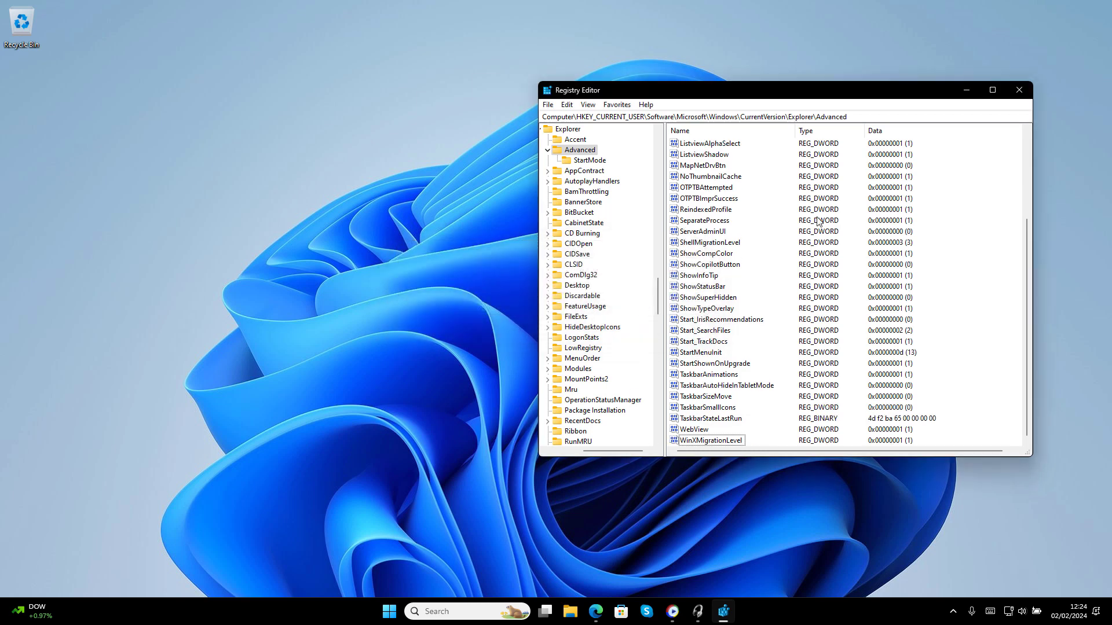
click(1019, 91)
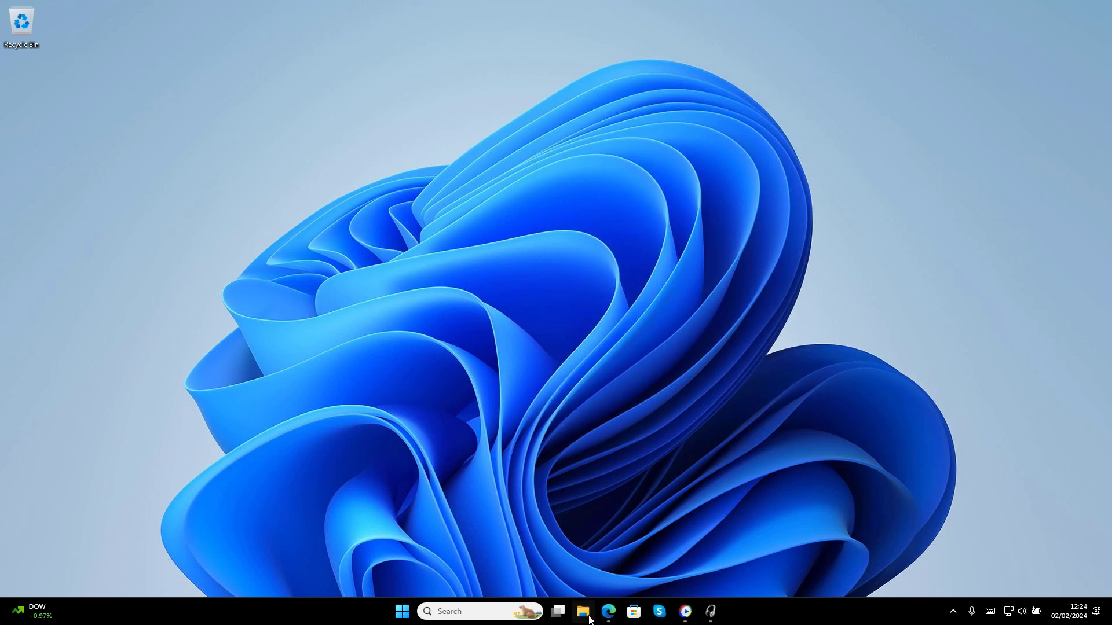
Verify File Explorer's jump list is back to 13 items, then return to the Edge article
right_click(583, 611)
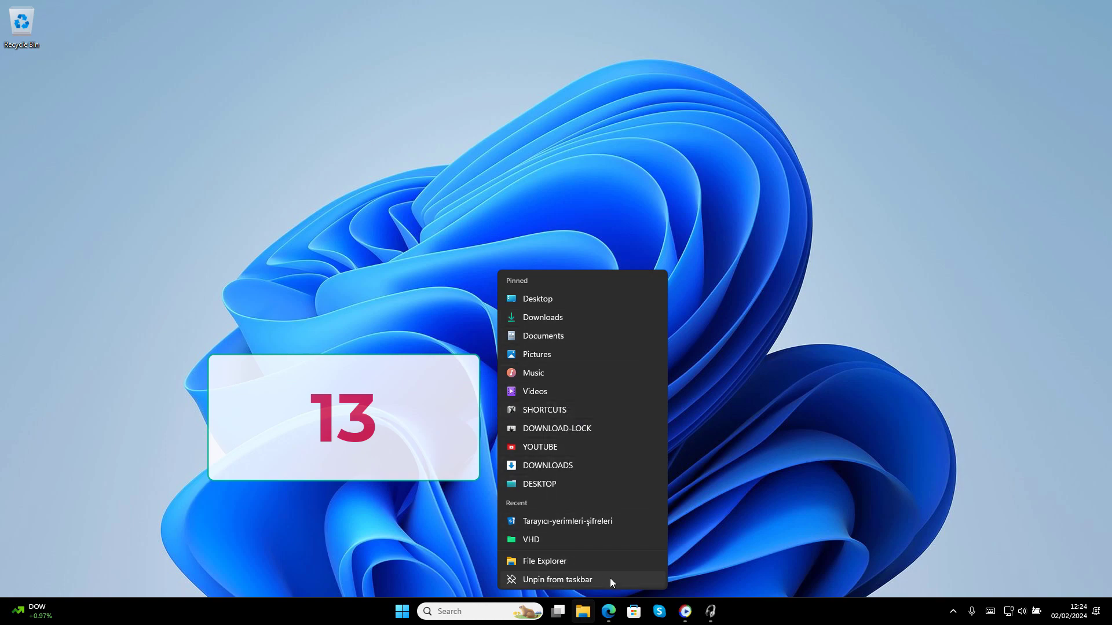
click(749, 558)
click(608, 611)
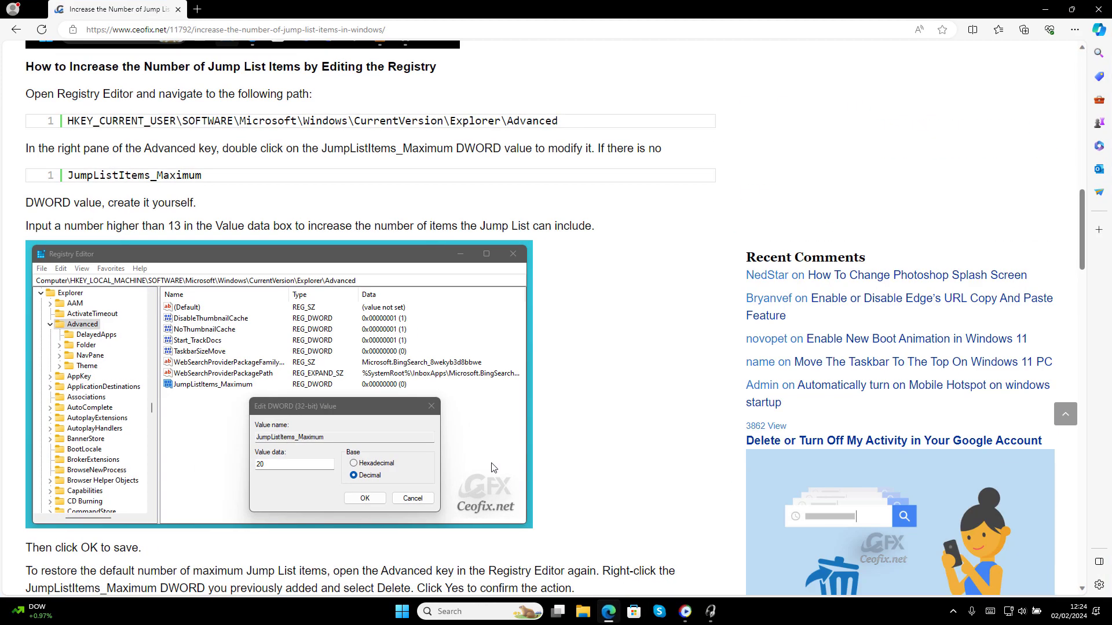
Download Jump_list.rar from the bottom of the article and minimize Edge
scroll(470, 340, down, 5)
scroll(470, 340, down, 3)
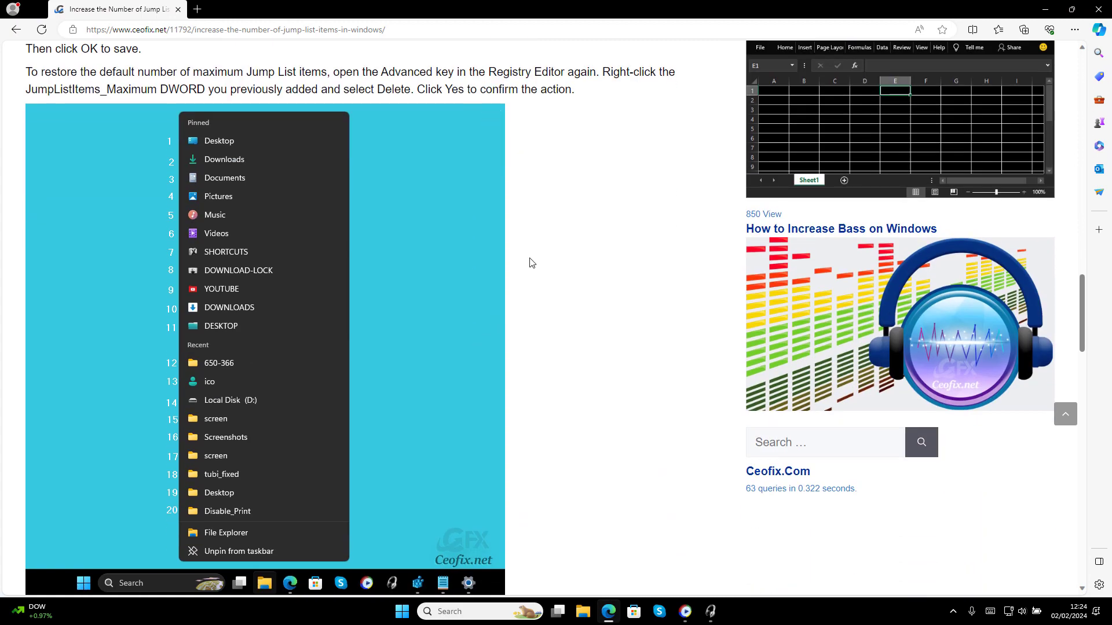
scroll(365, 279, down, 8)
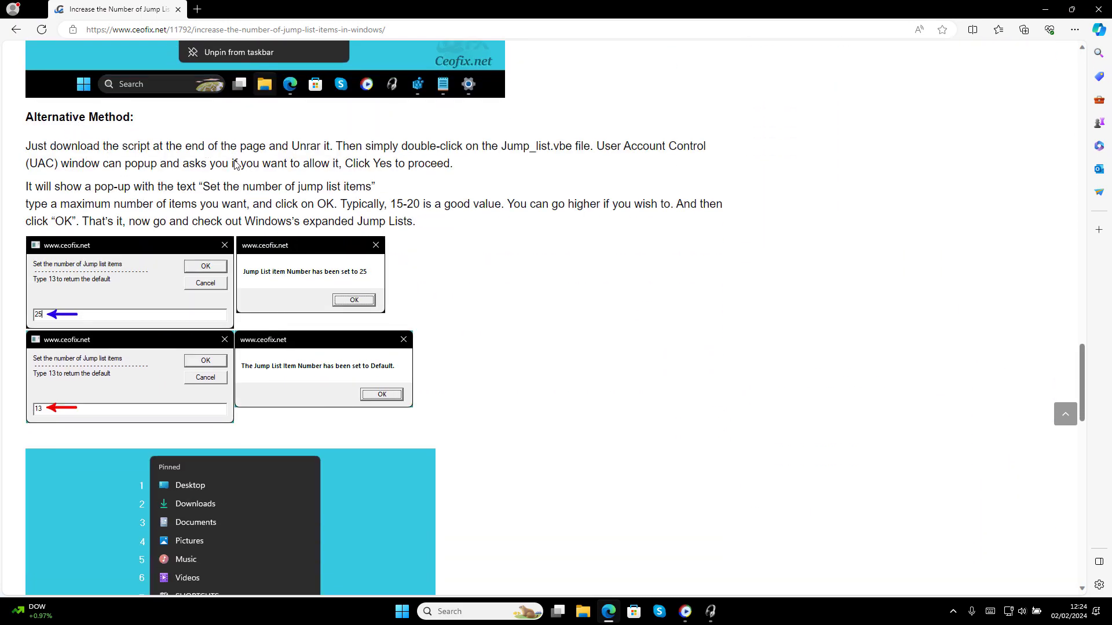
scroll(301, 173, down, 3)
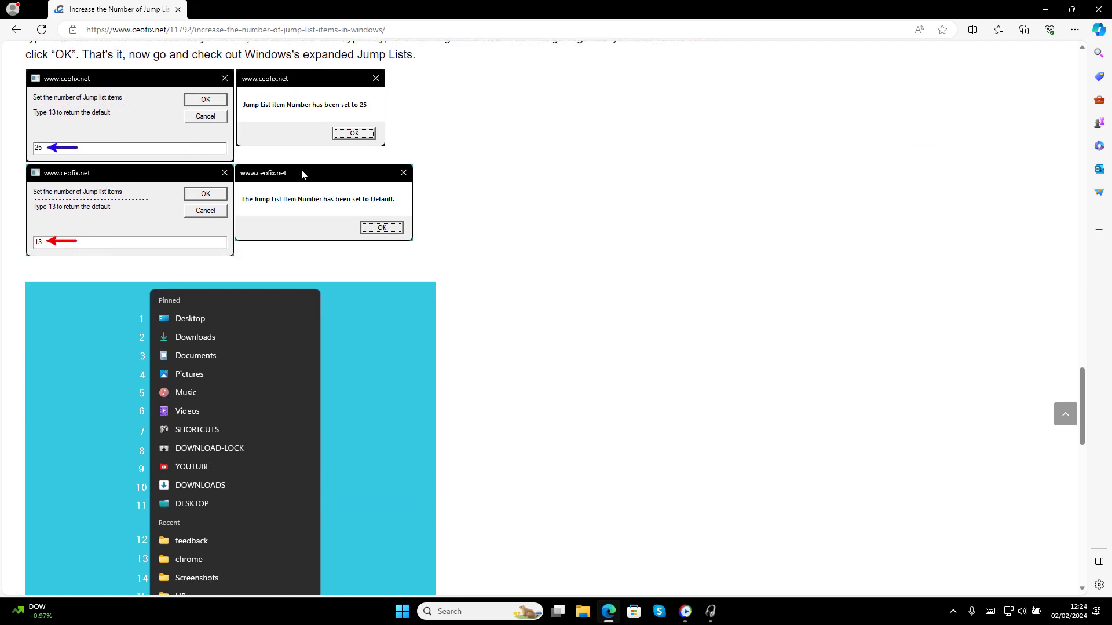
scroll(224, 342, down, 14)
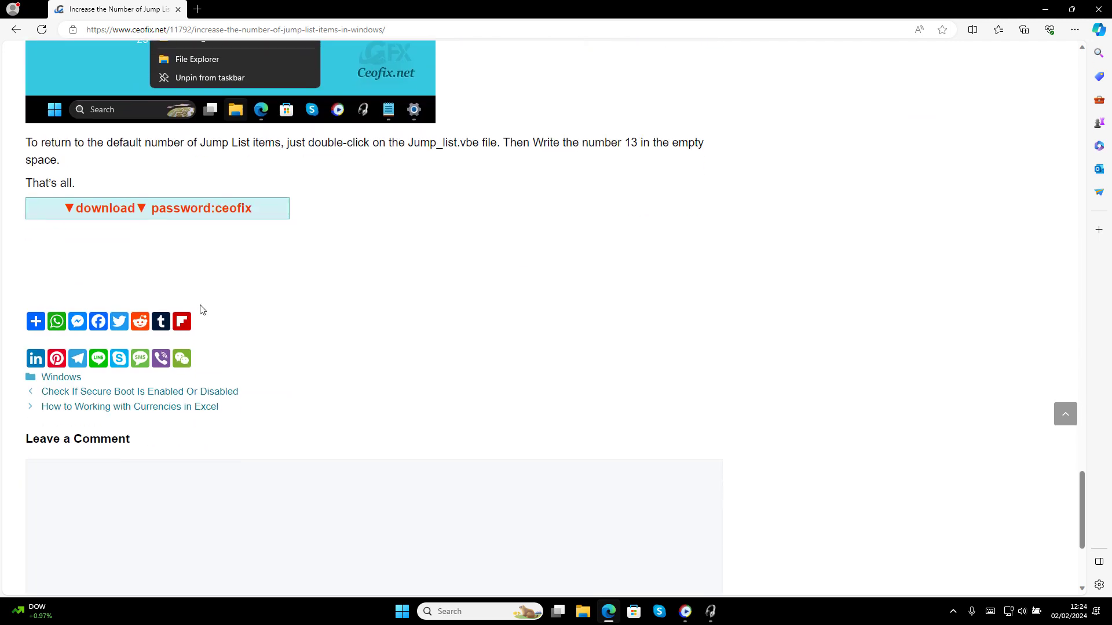
click(181, 216)
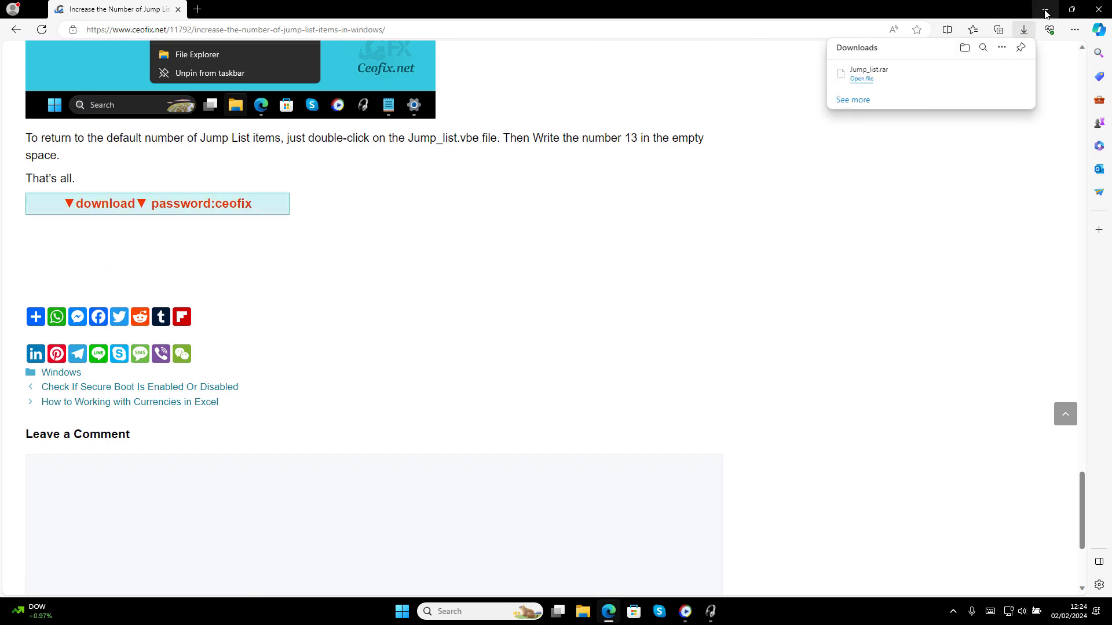
click(1045, 11)
Extract Jump_list.rar to the Desktop with WinRAR, entering the archive password
right_click(32, 88)
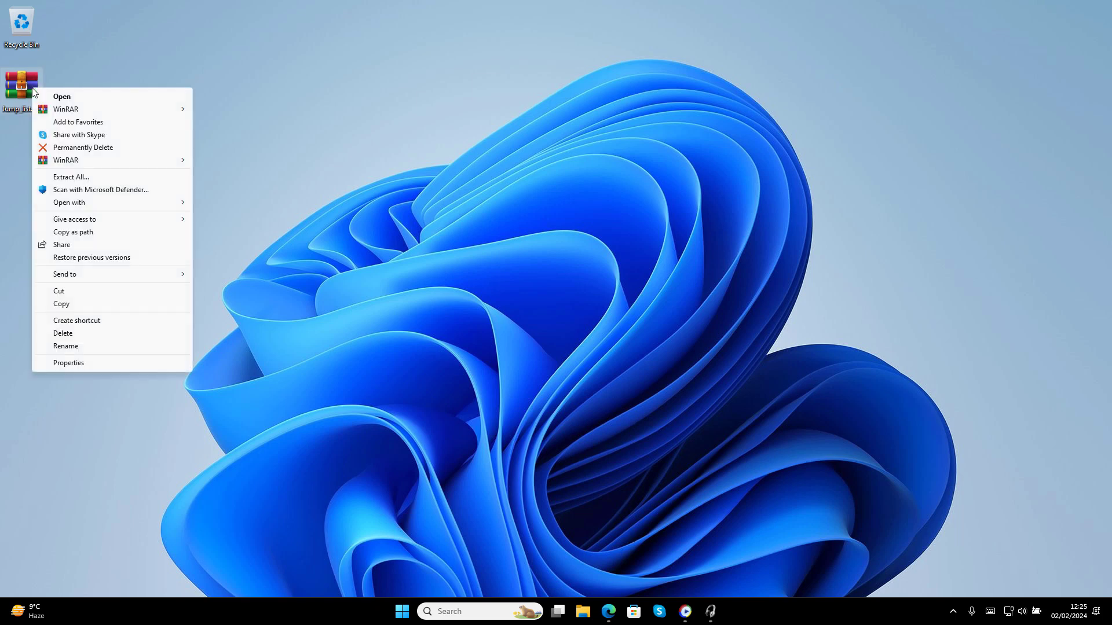
mouse_move(73, 109)
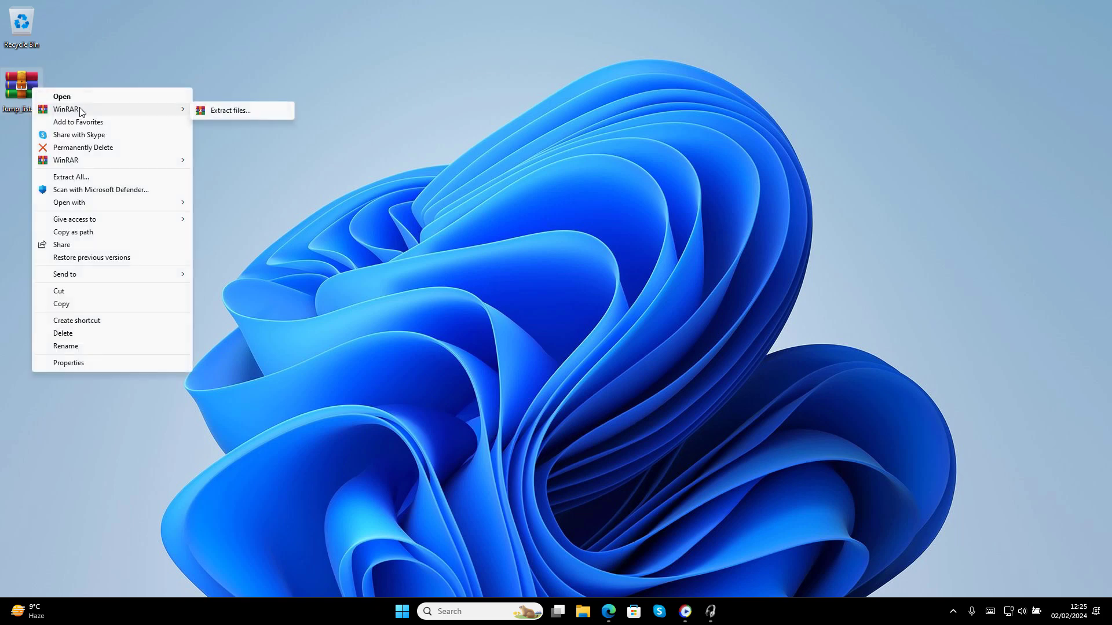
click(229, 111)
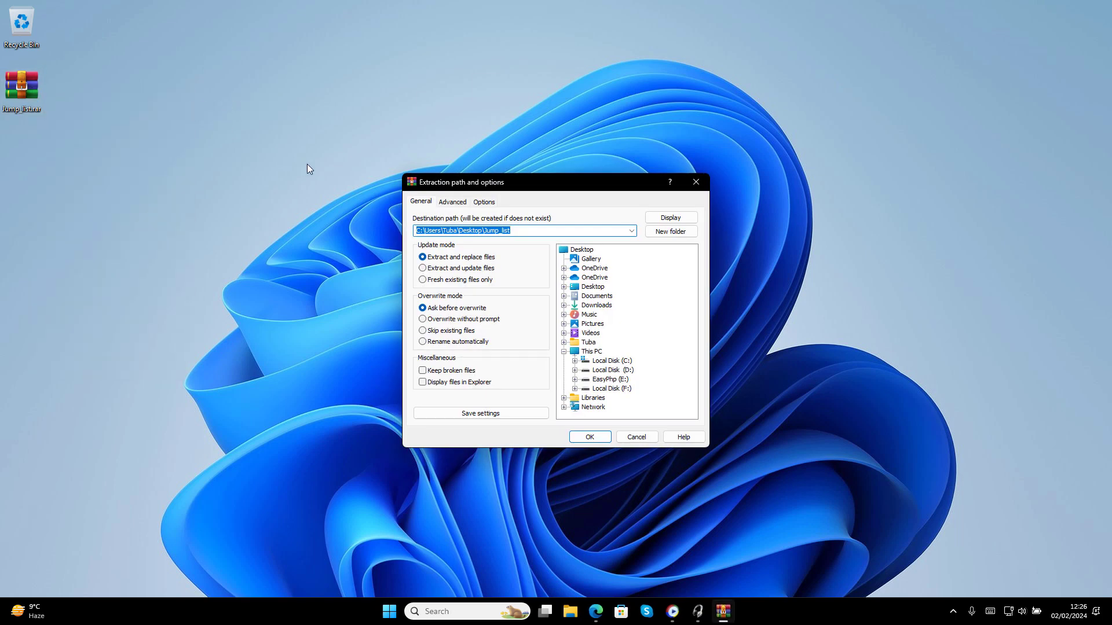
click(590, 252)
click(589, 436)
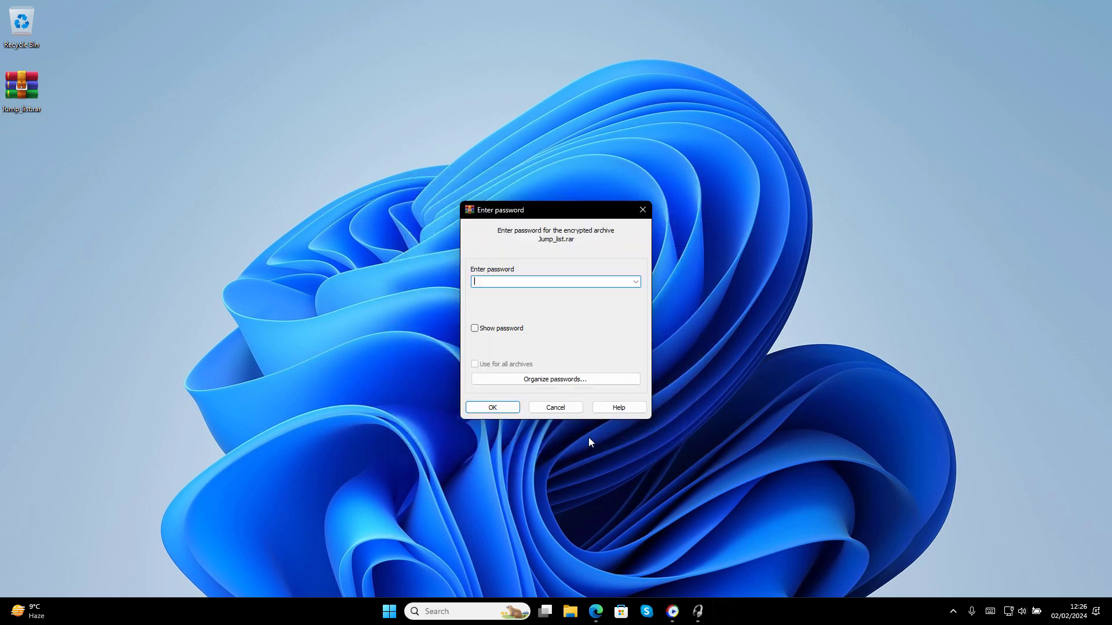
text(123)
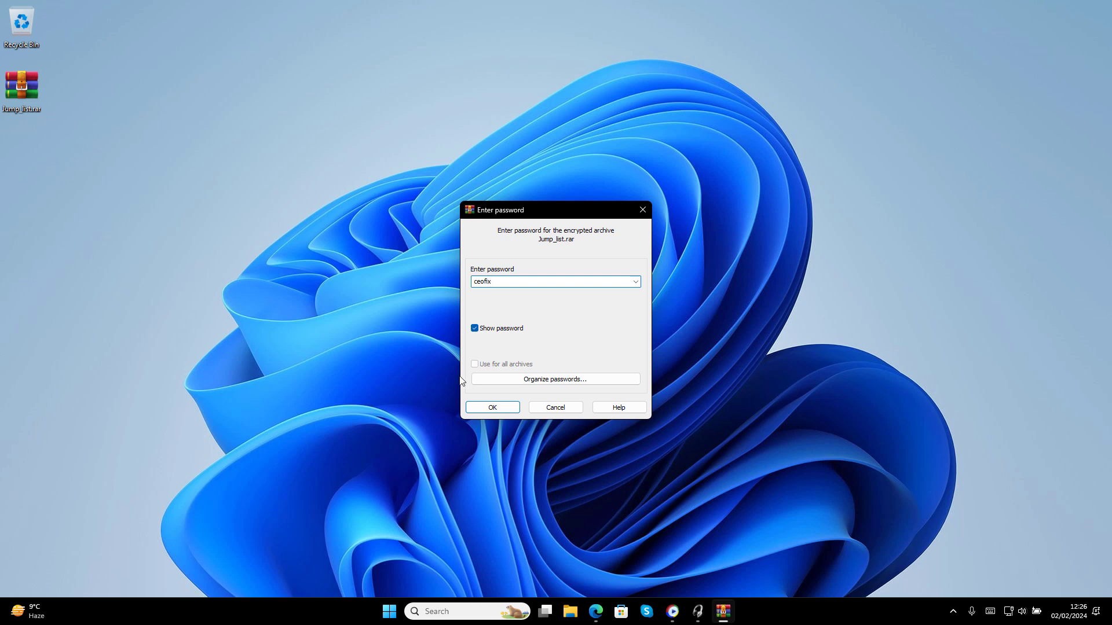
click(481, 409)
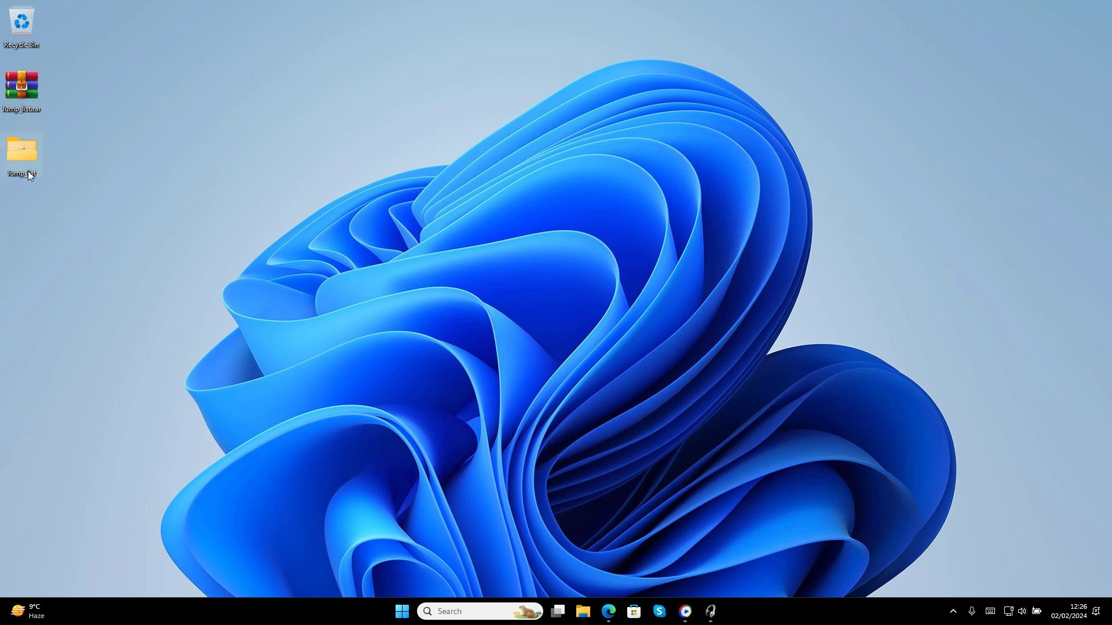
Run the Jump_list.vbe script from the extracted Jump_list folder
double_click(28, 171)
click(635, 311)
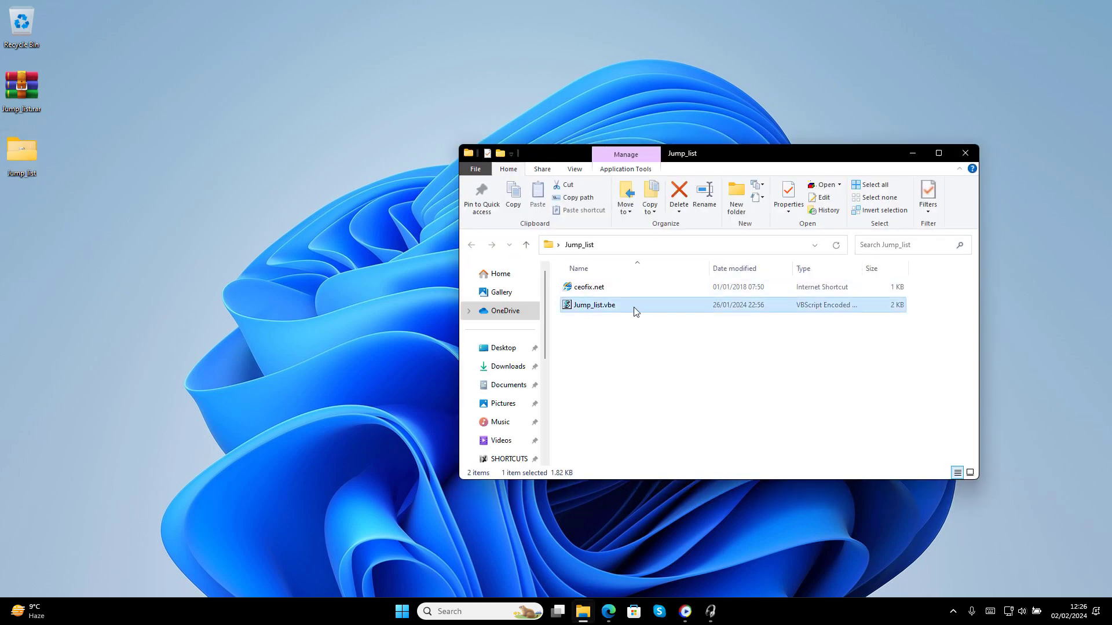
double_click(602, 307)
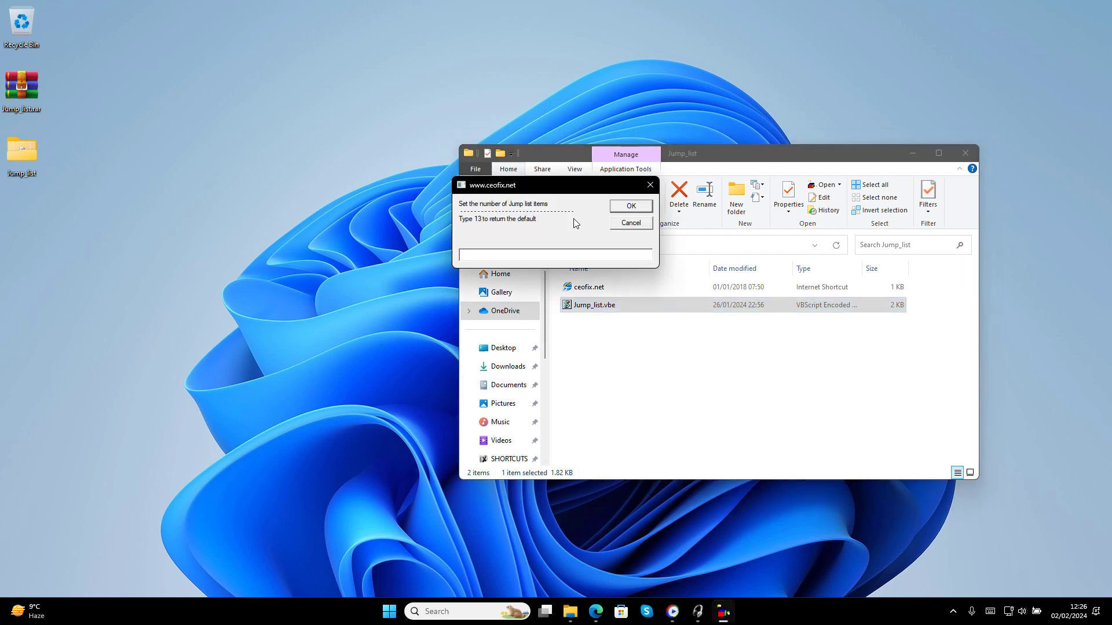
click(965, 152)
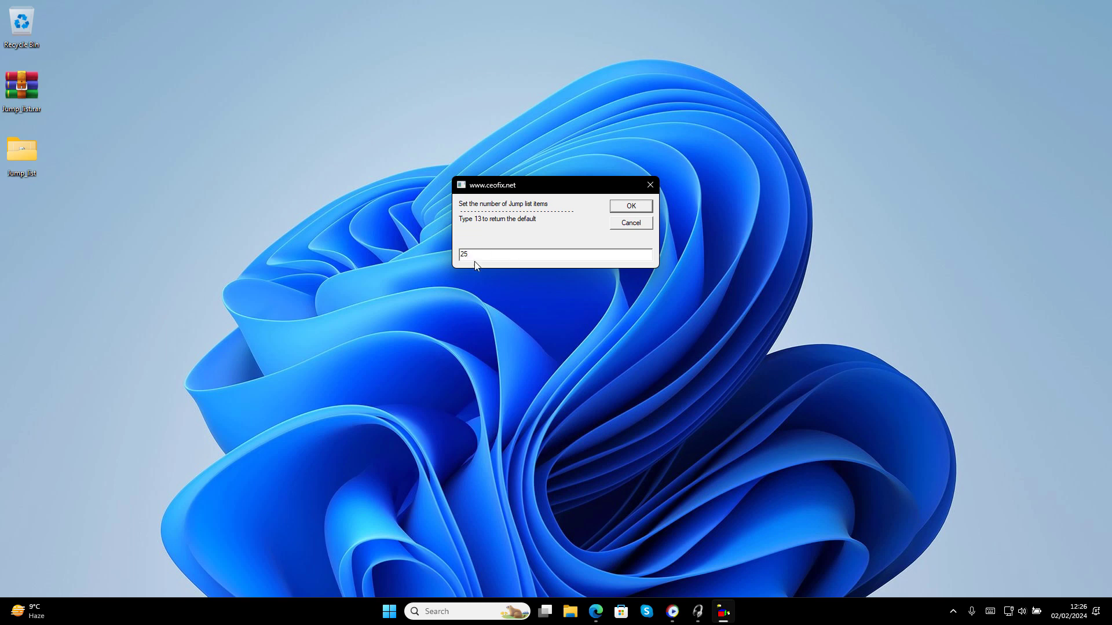
Accept the jump list count of 25 and verify File Explorer's jump list now shows 25 items
click(621, 208)
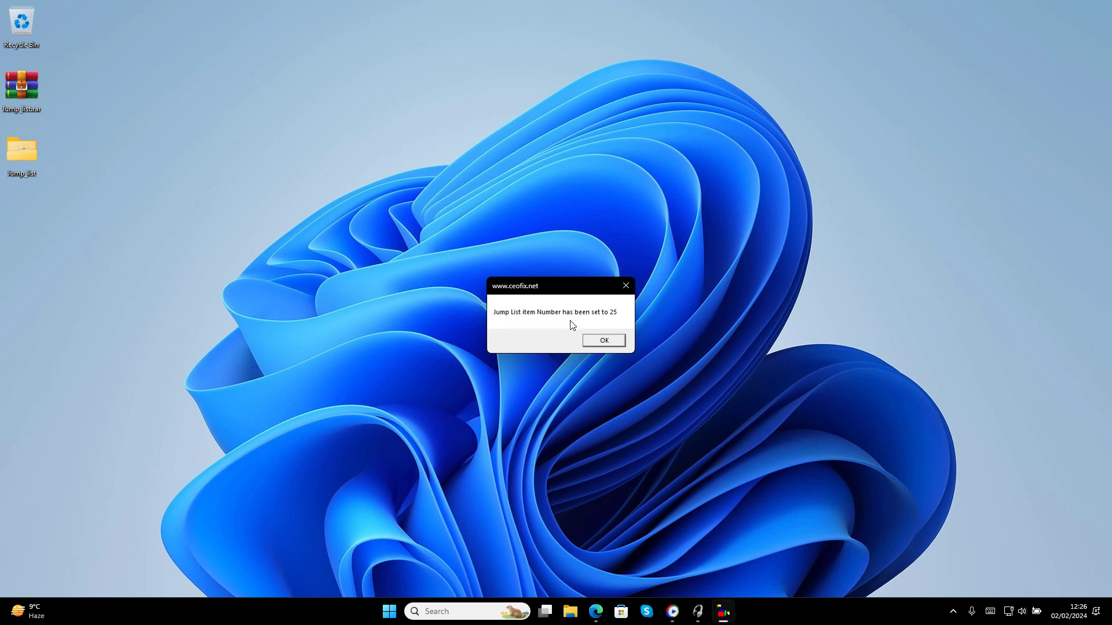
click(596, 340)
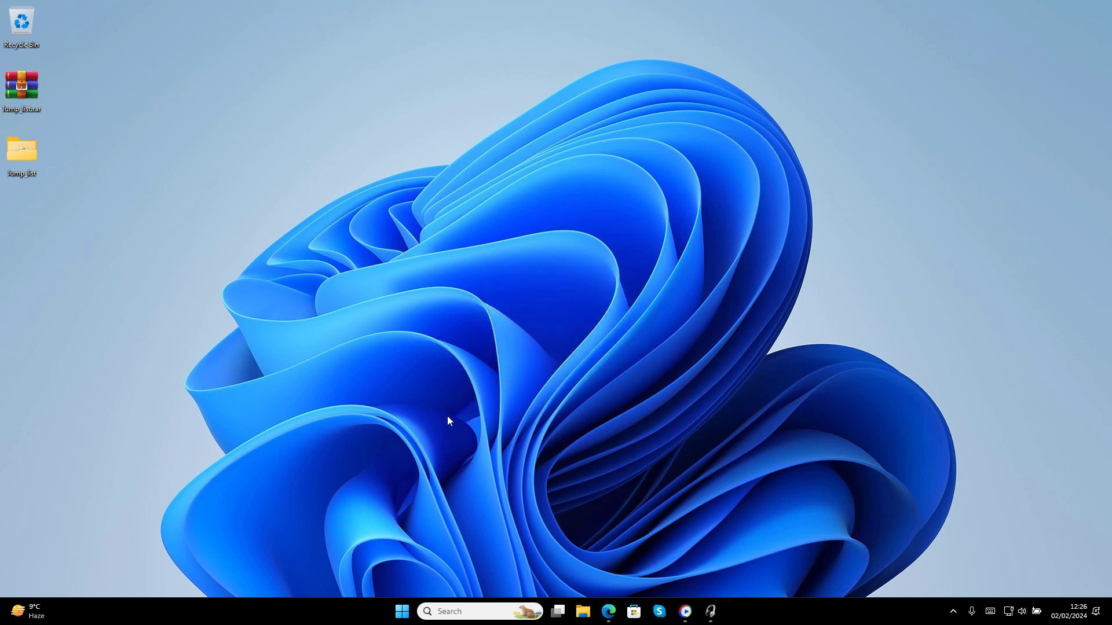
right_click(582, 612)
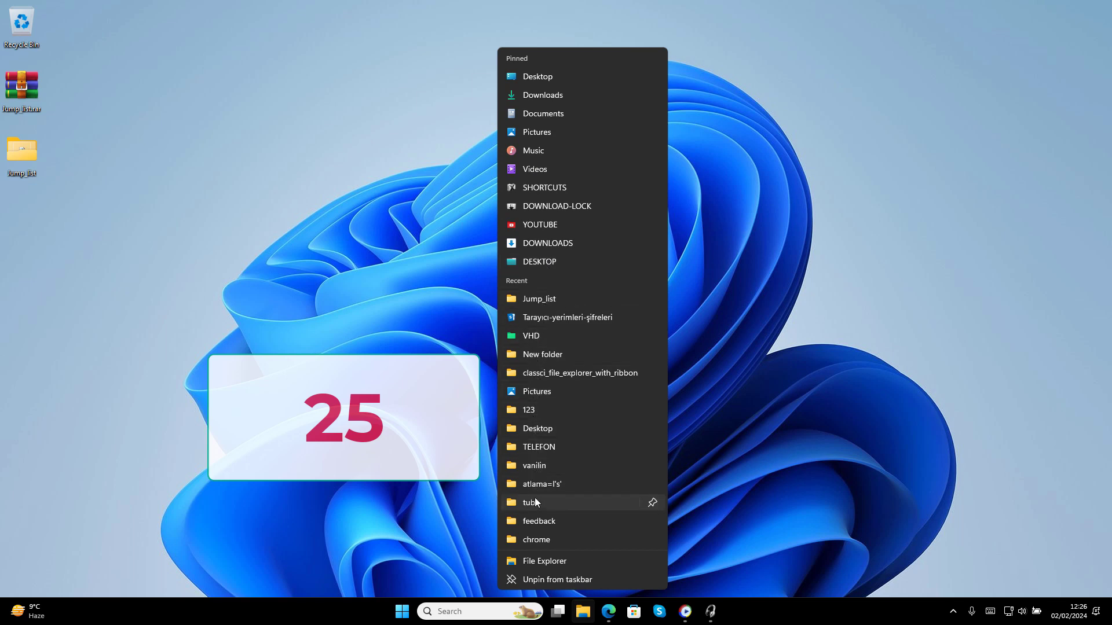
click(424, 499)
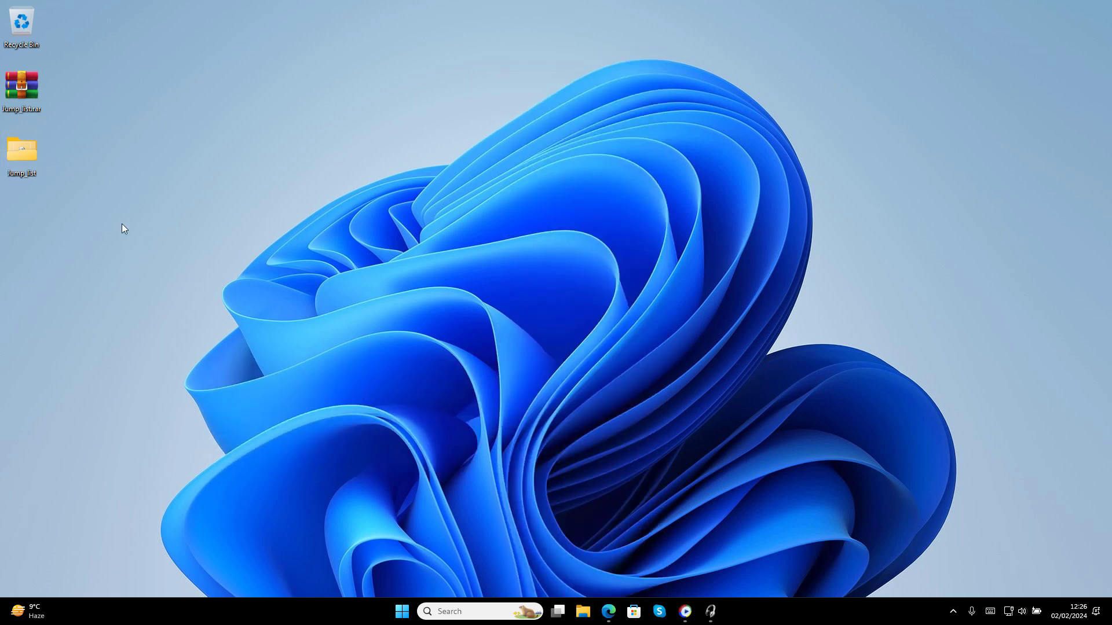
Reset File Explorer's jump list count to 13 with Jump_list.vbe and check the shortened list
double_click(15, 171)
double_click(607, 312)
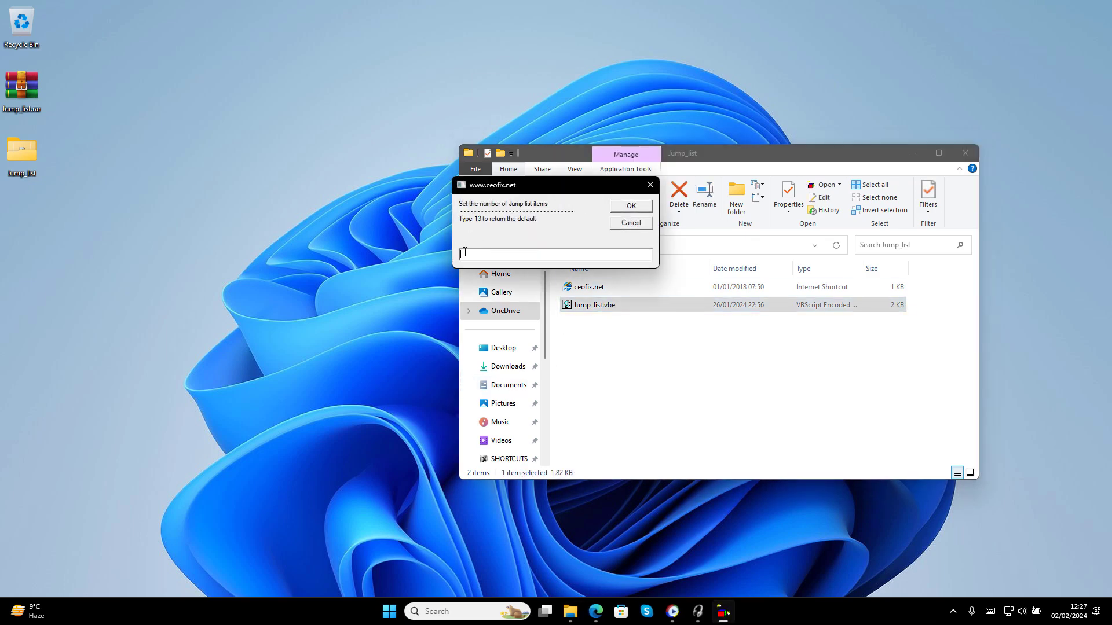
click(964, 153)
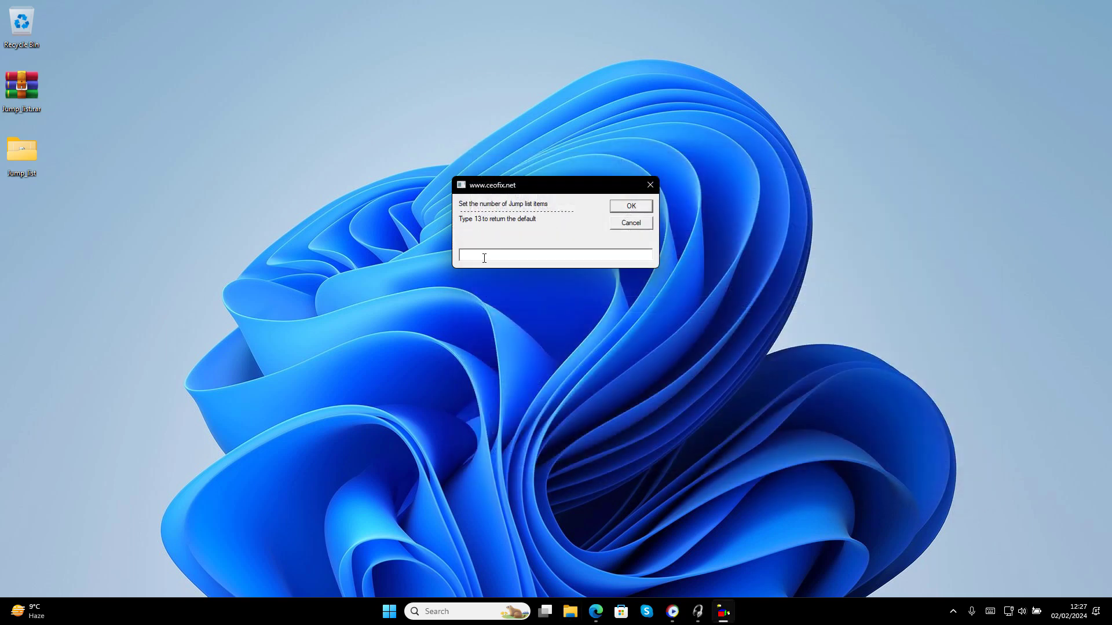
click(630, 206)
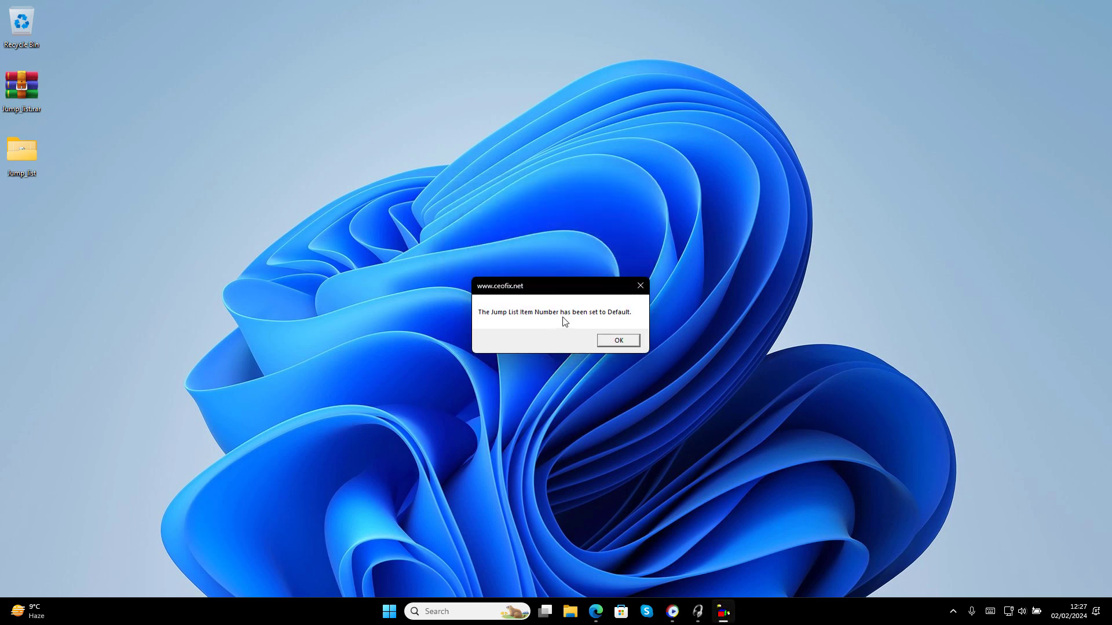
click(619, 341)
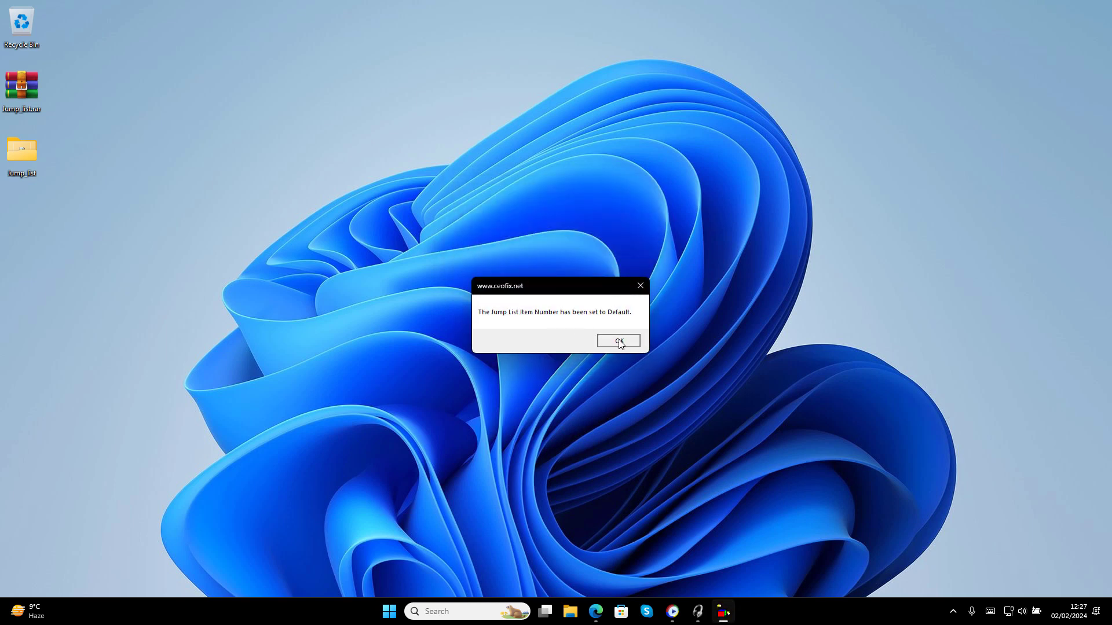
right_click(583, 612)
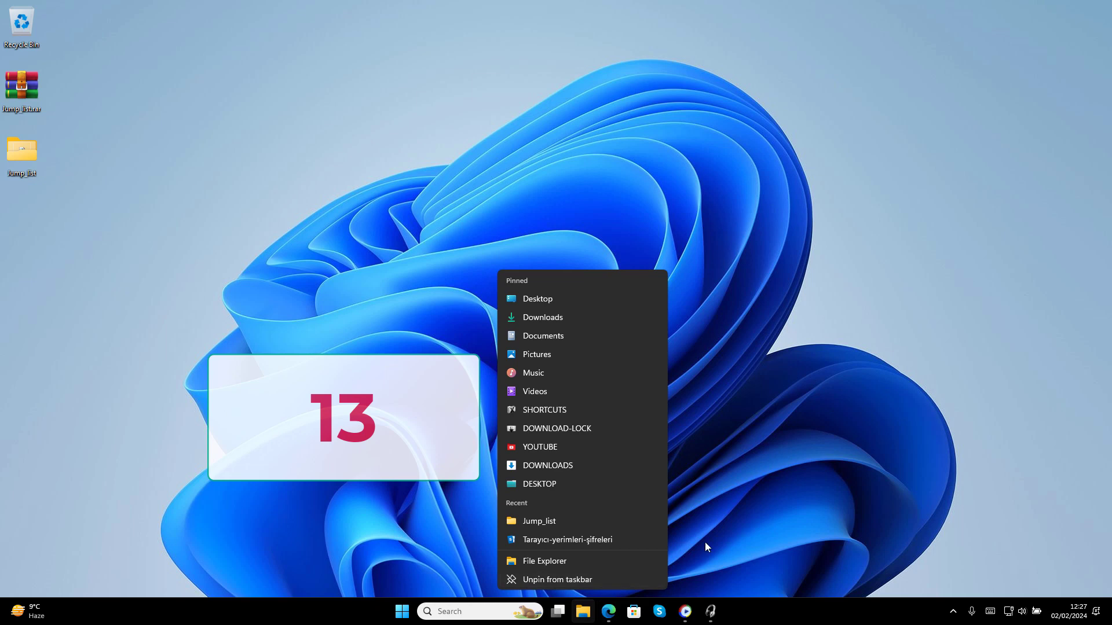
Run Jump_list.vbe again to set the jump list count to 18
double_click(50, 158)
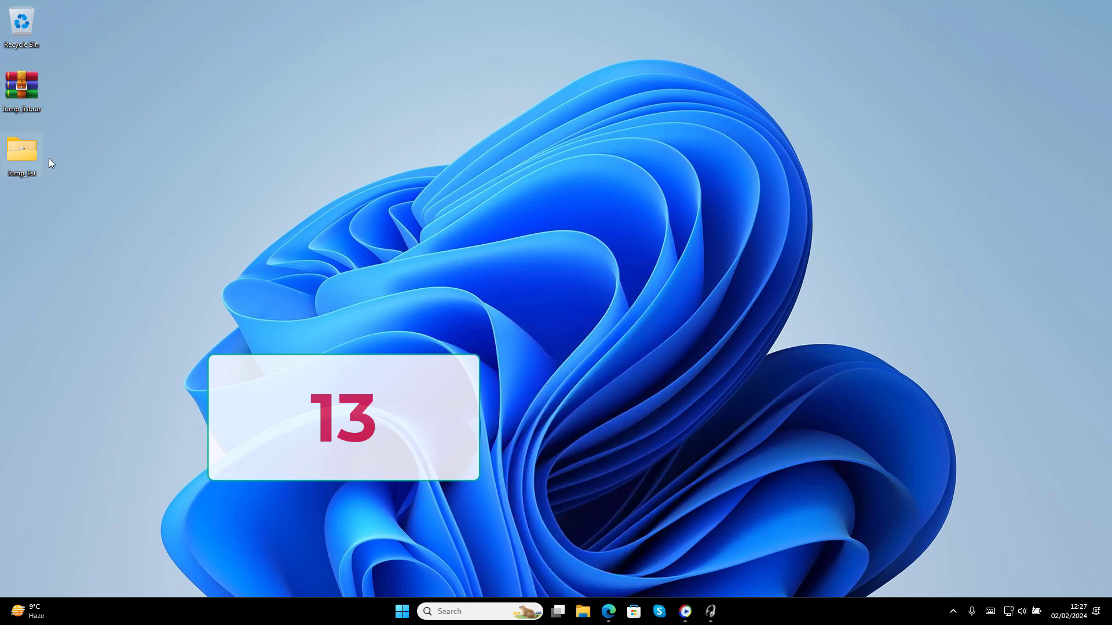
click(579, 308)
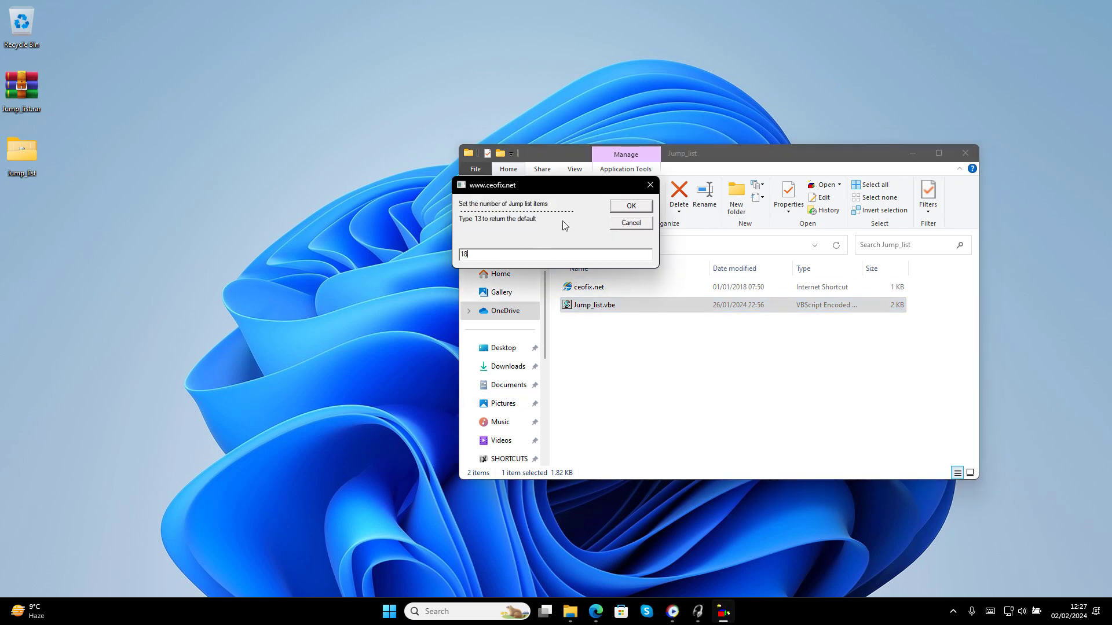
click(965, 151)
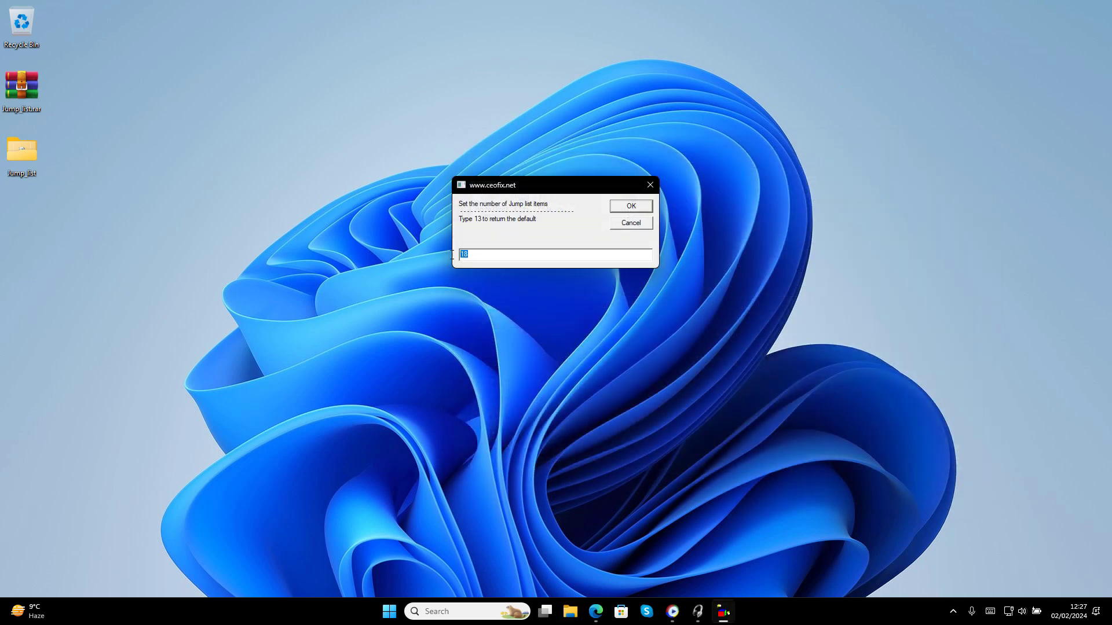
click(631, 207)
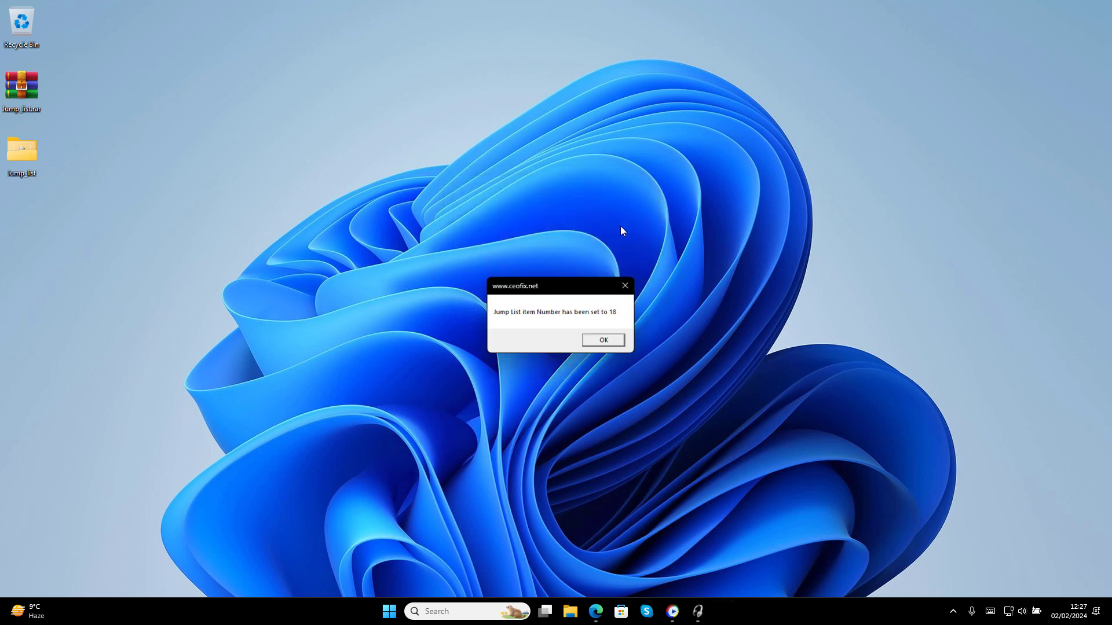
click(604, 341)
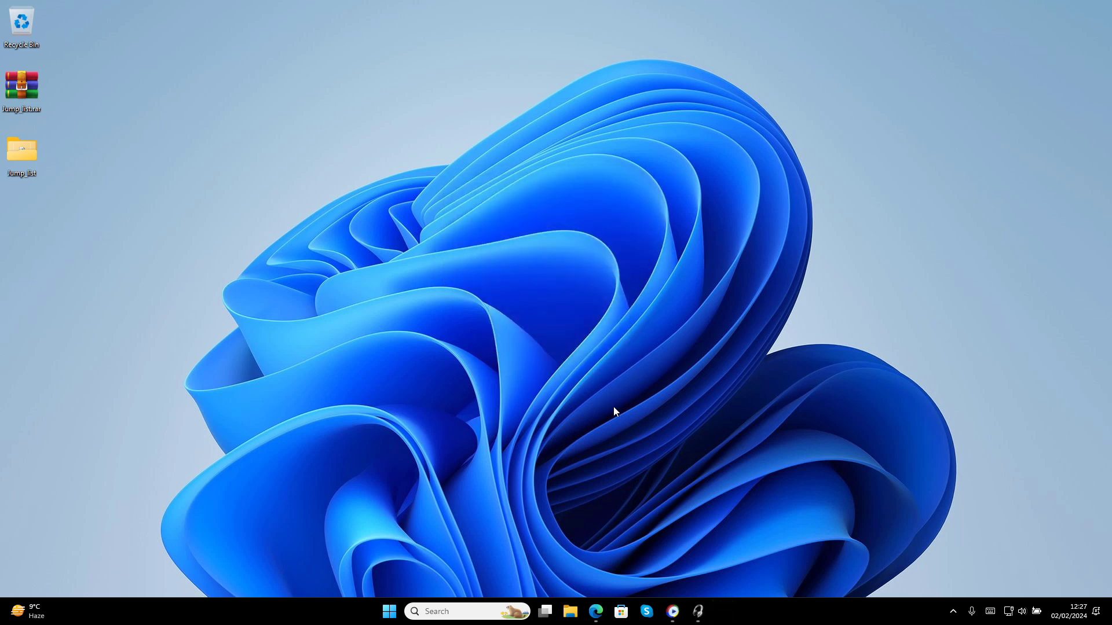
Review File Explorer's lengthened 18-item jump list from the taskbar
right_click(583, 609)
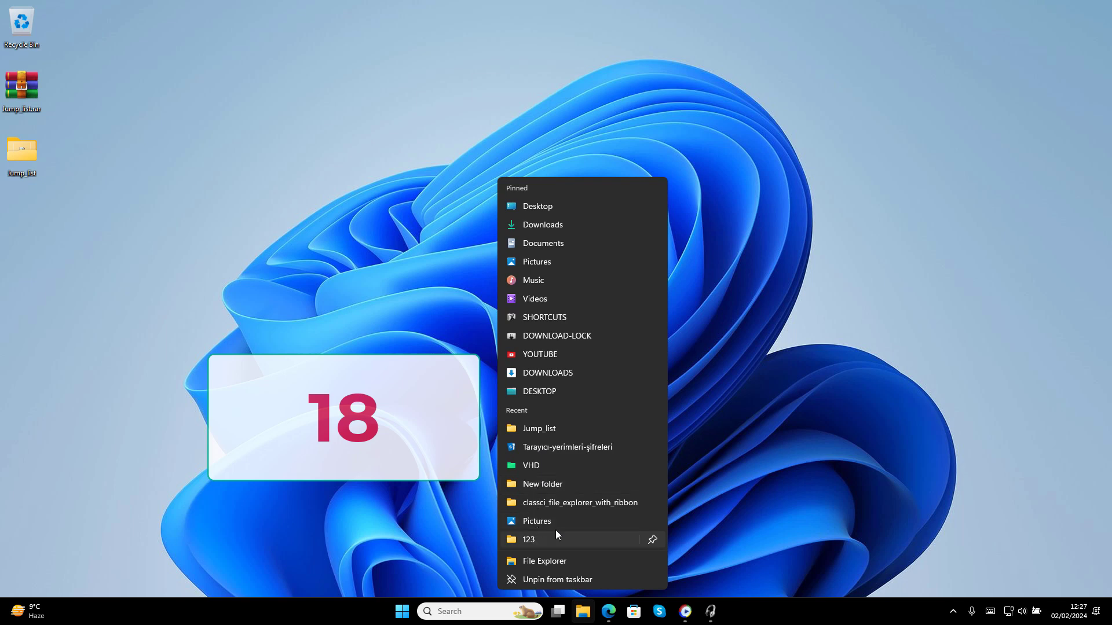
click(77, 140)
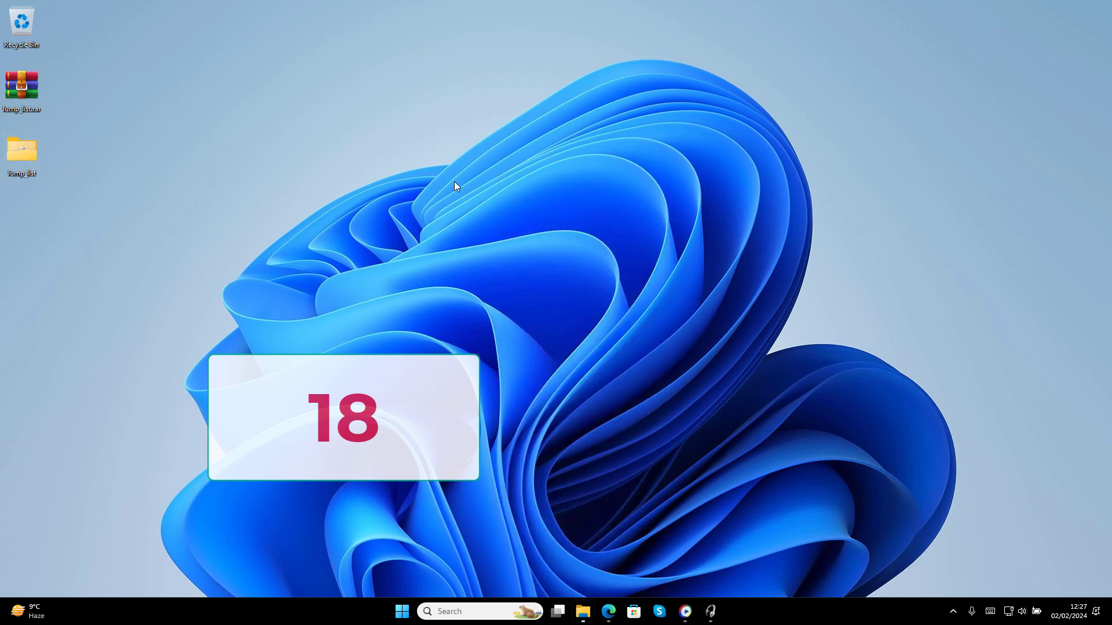
click(613, 306)
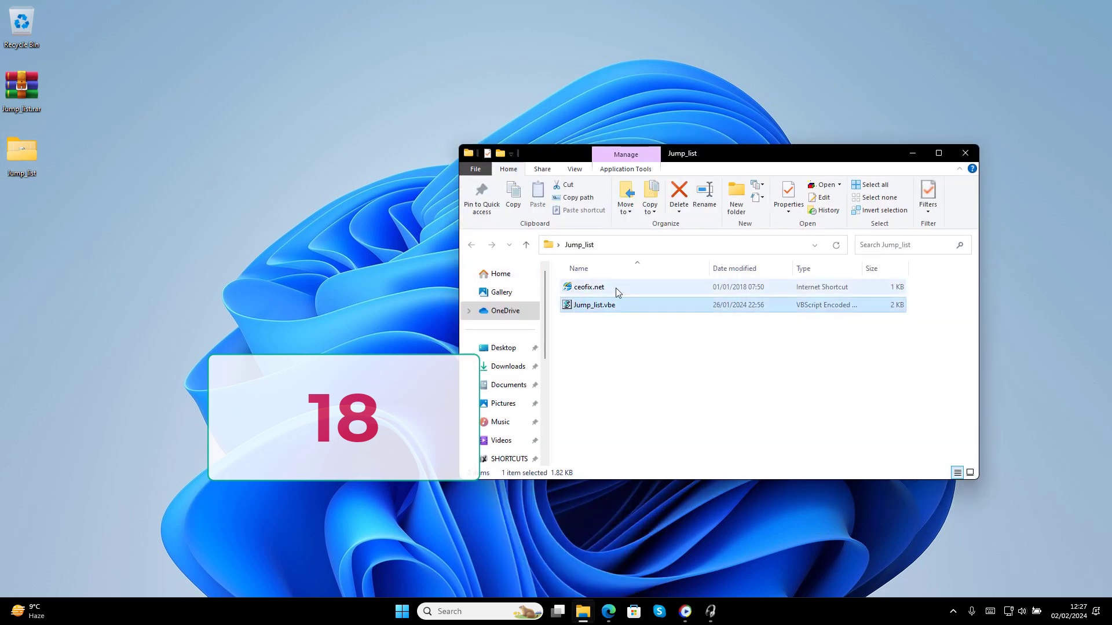
Restore the jump list count to 13 with Jump_list.vbe and recheck the shorter list
key(Return)
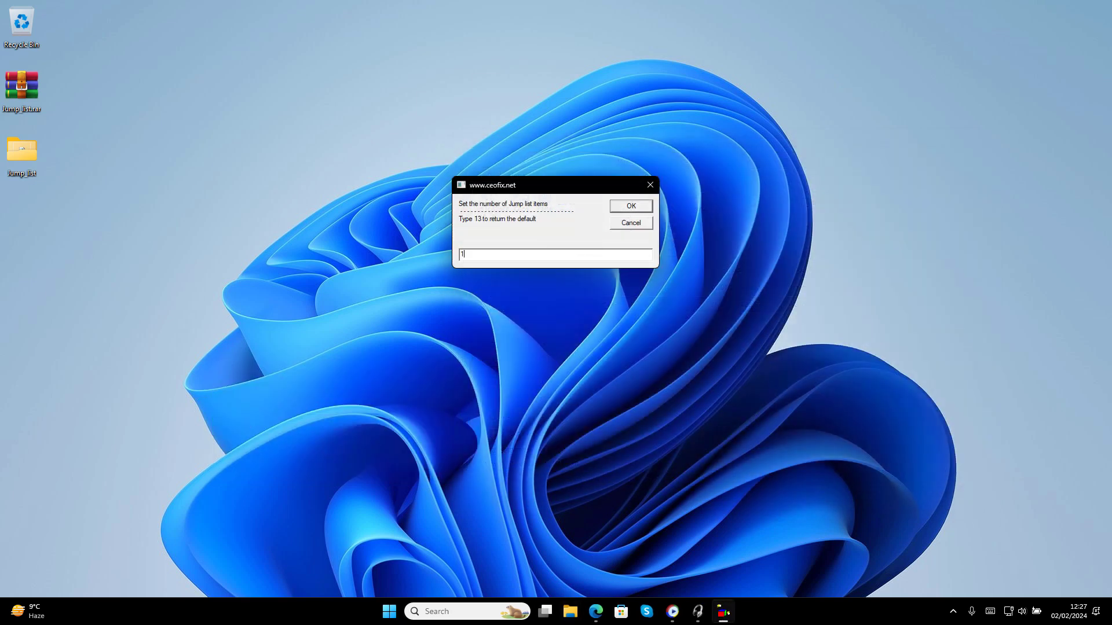
click(645, 209)
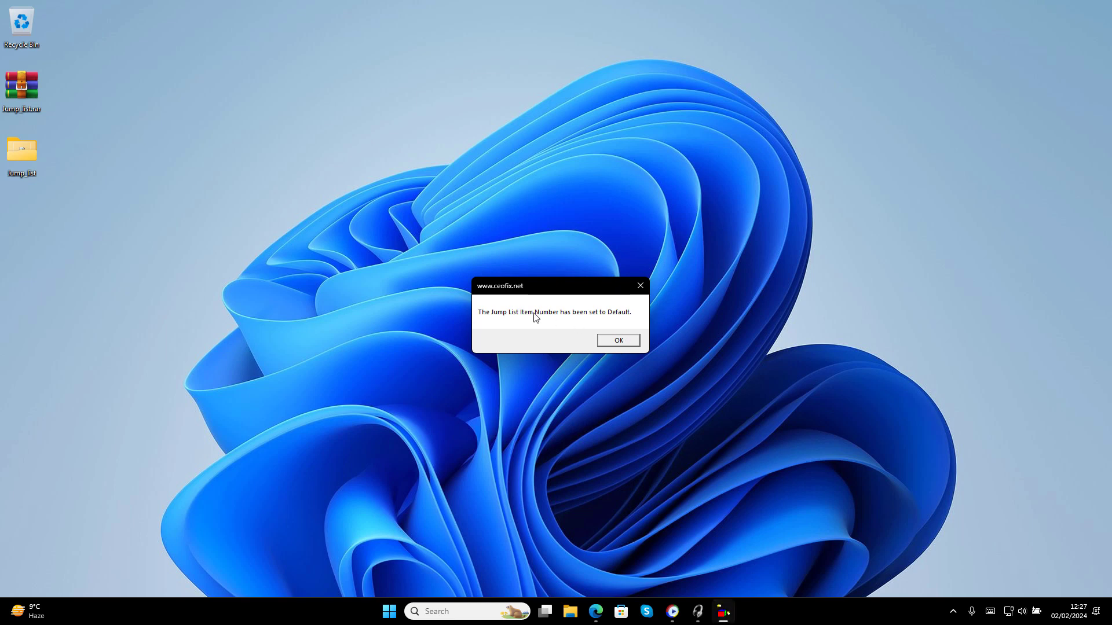
click(619, 340)
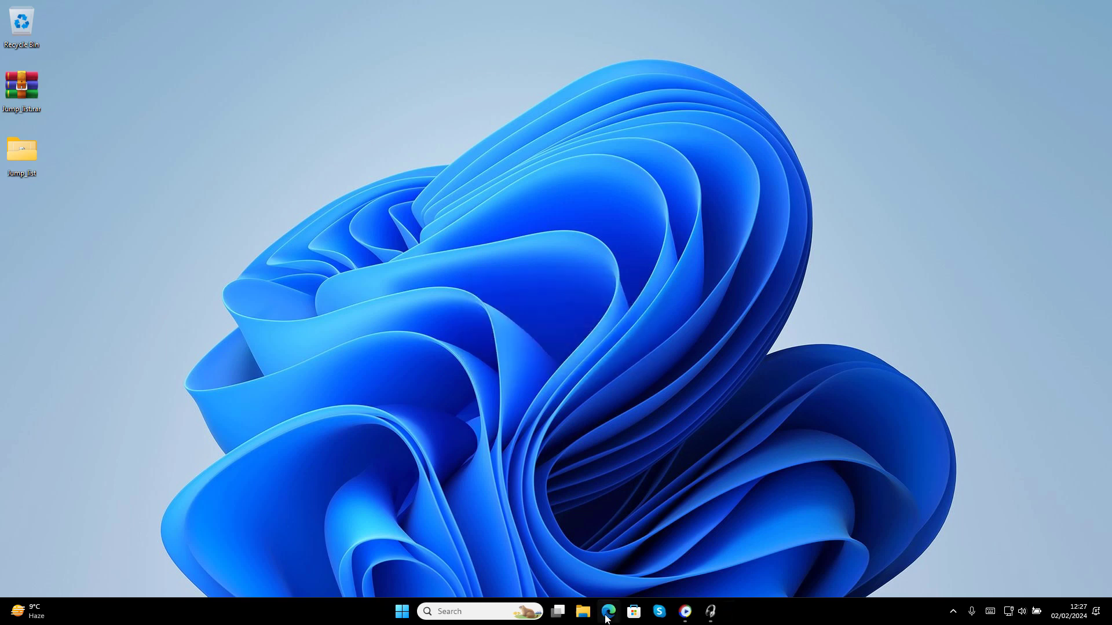
right_click(586, 613)
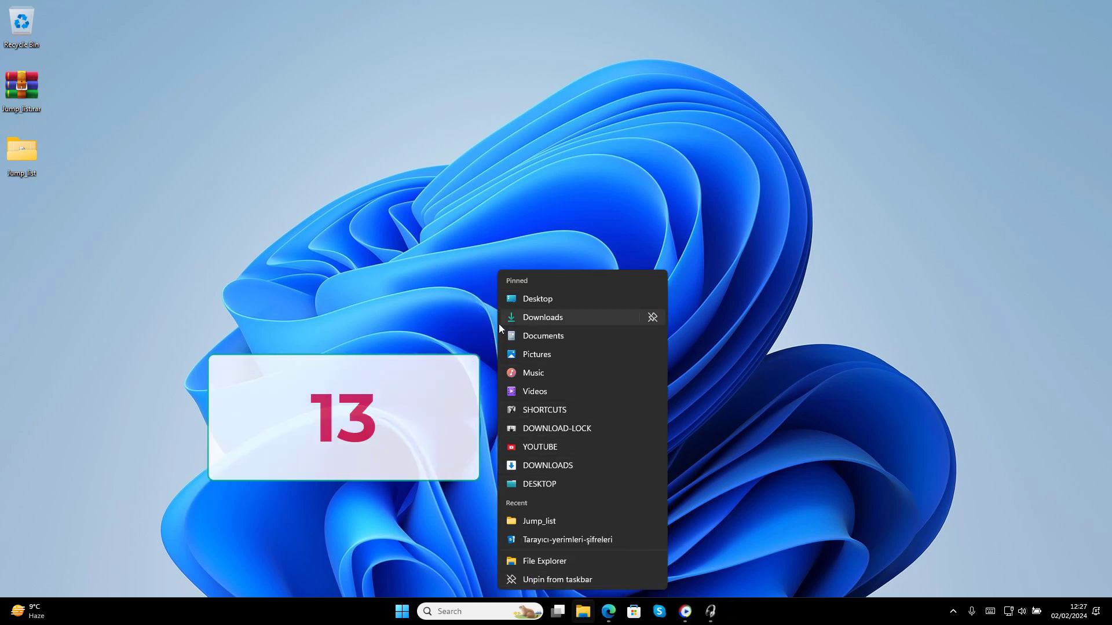
click(770, 429)
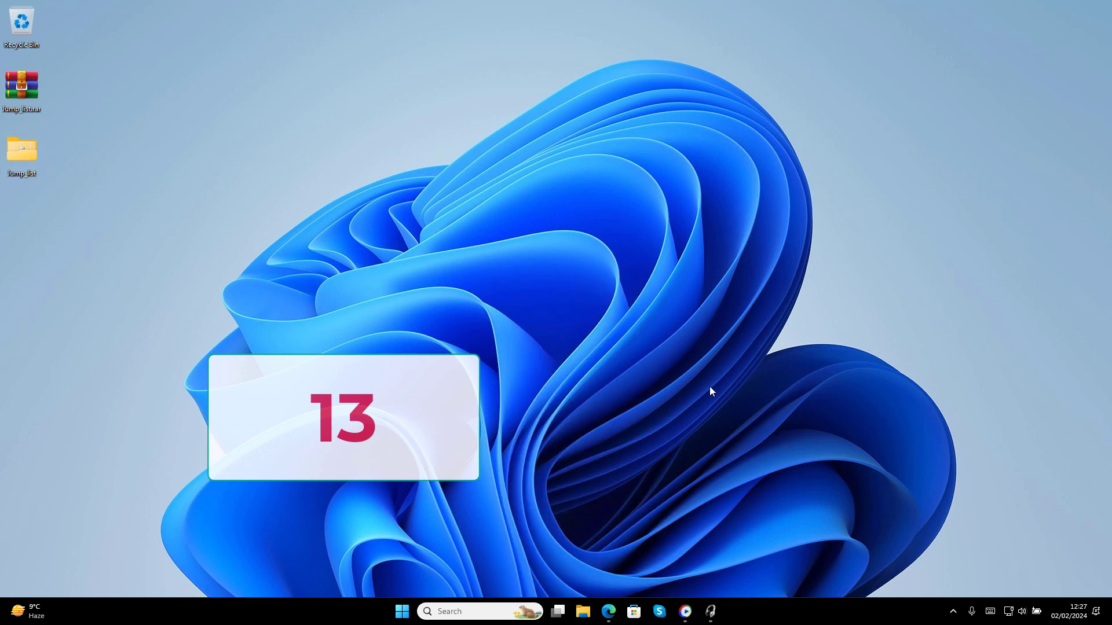